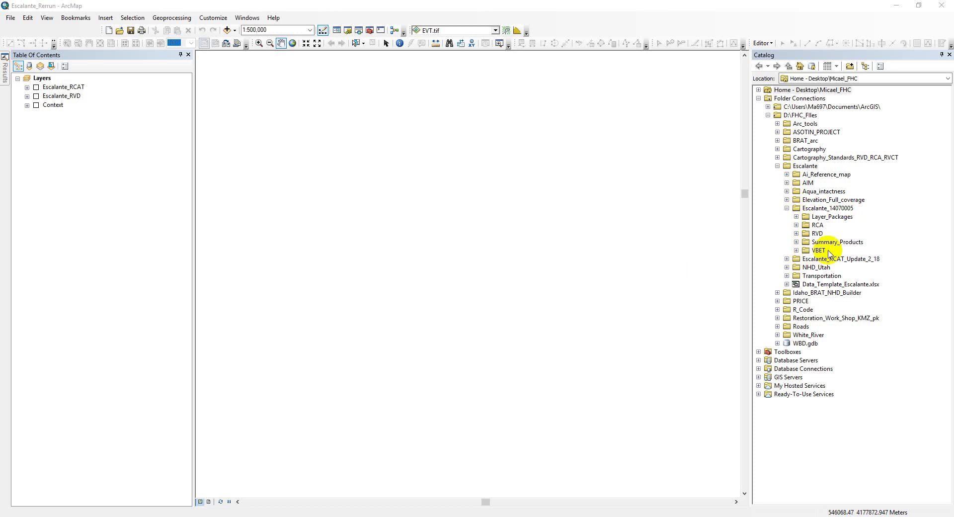
Step: Browse the Et_Al_14070005_RCA project's 01_Inputs and 02_Analyses folders under RCA, then fold them back up
click(796, 217)
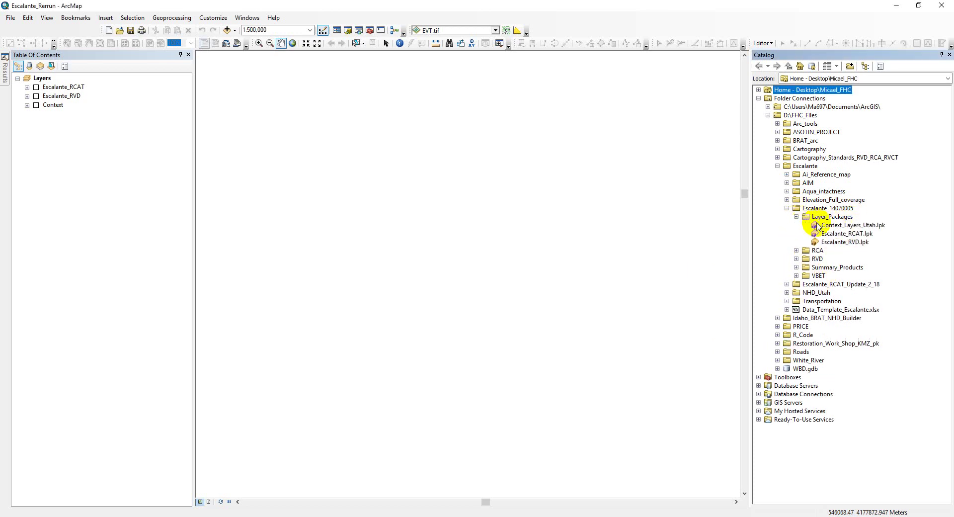
click(795, 218)
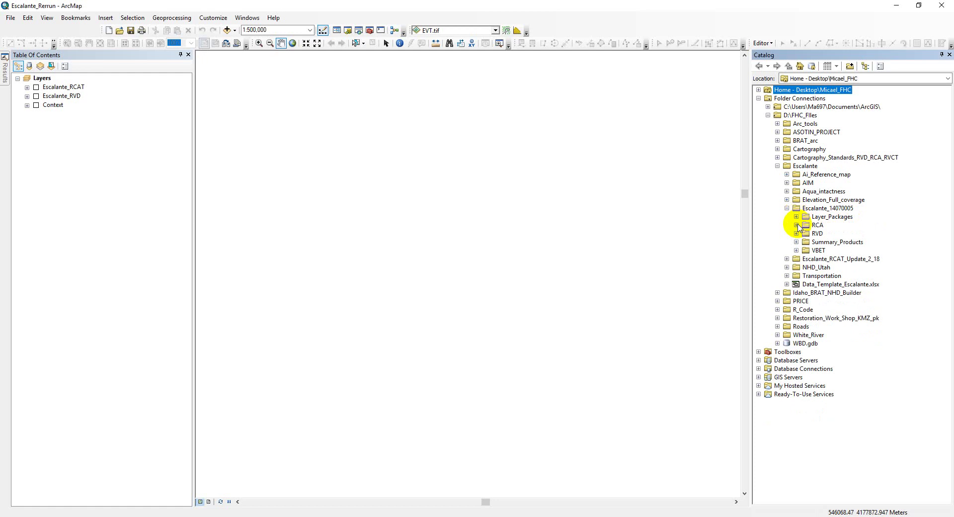
click(796, 226)
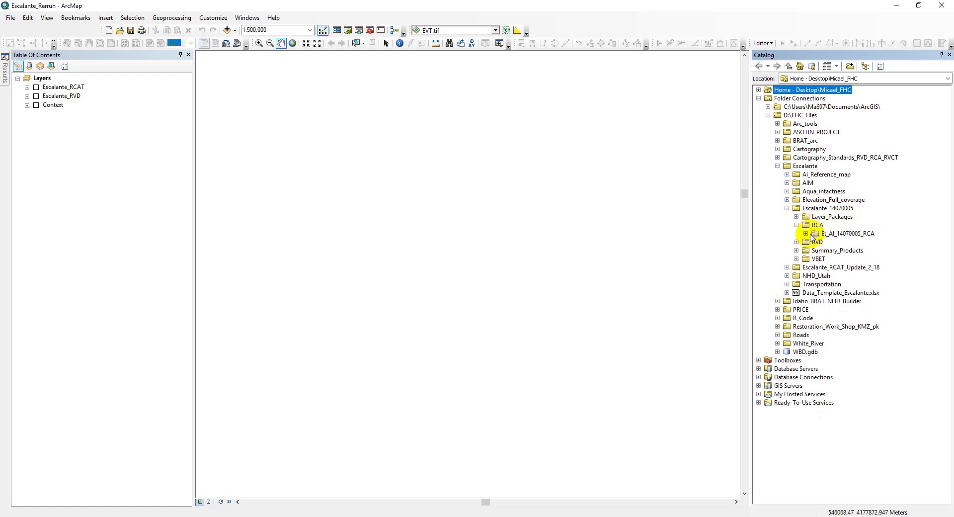
click(806, 233)
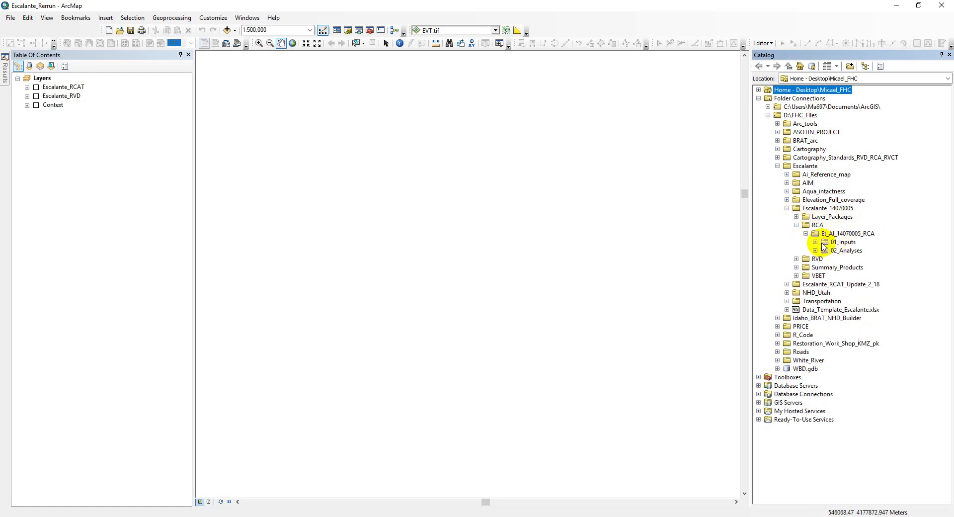
click(815, 242)
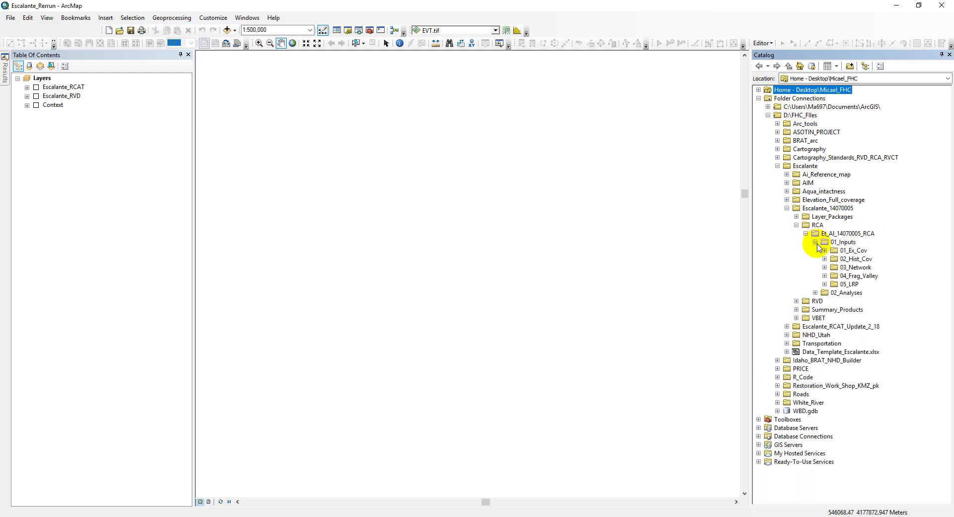
click(816, 293)
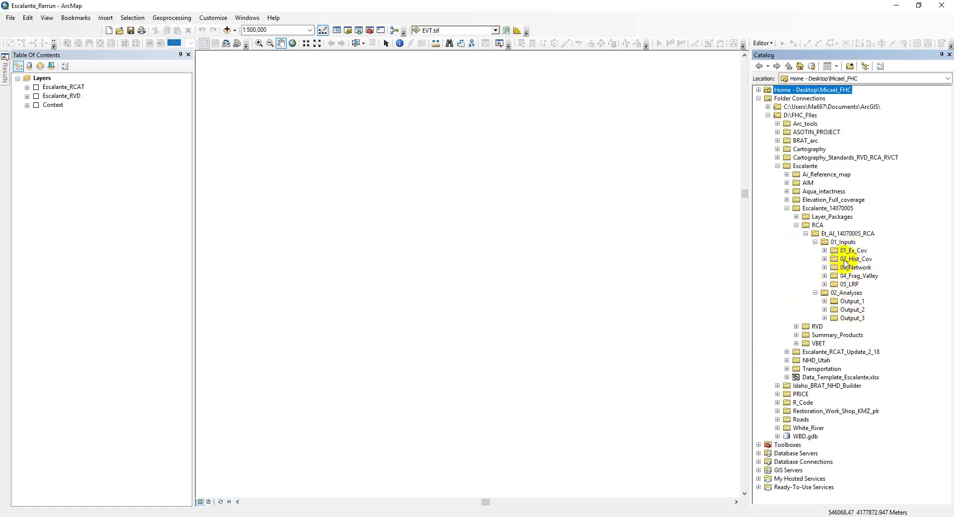
click(815, 293)
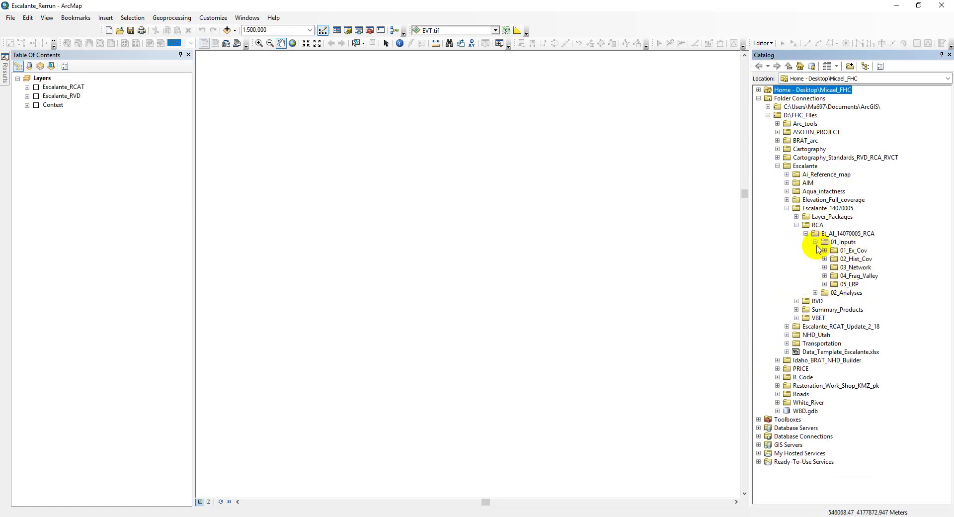
click(815, 243)
double_click(816, 233)
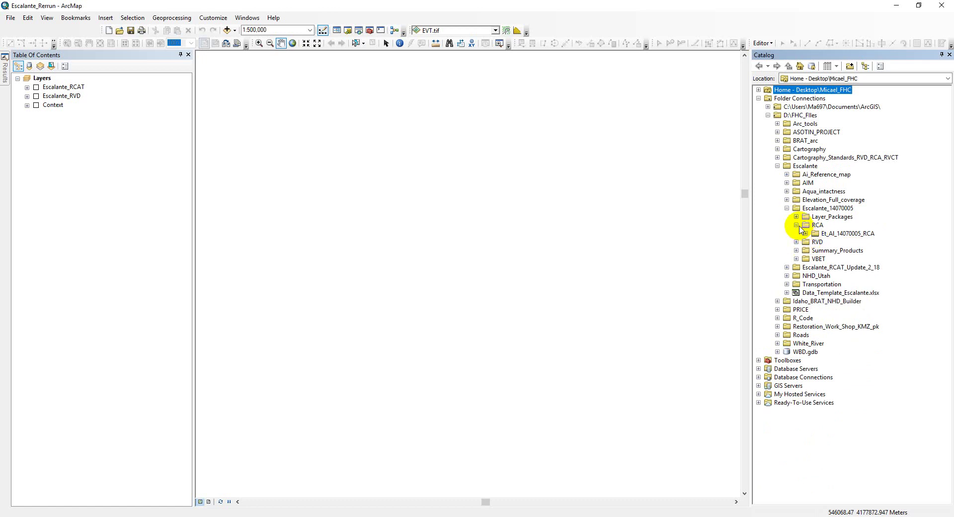
Step: Collapse RCA and review Et_Al_14070005_RVD's inputs and analyses, then collapse the RVD folder
click(796, 225)
click(796, 233)
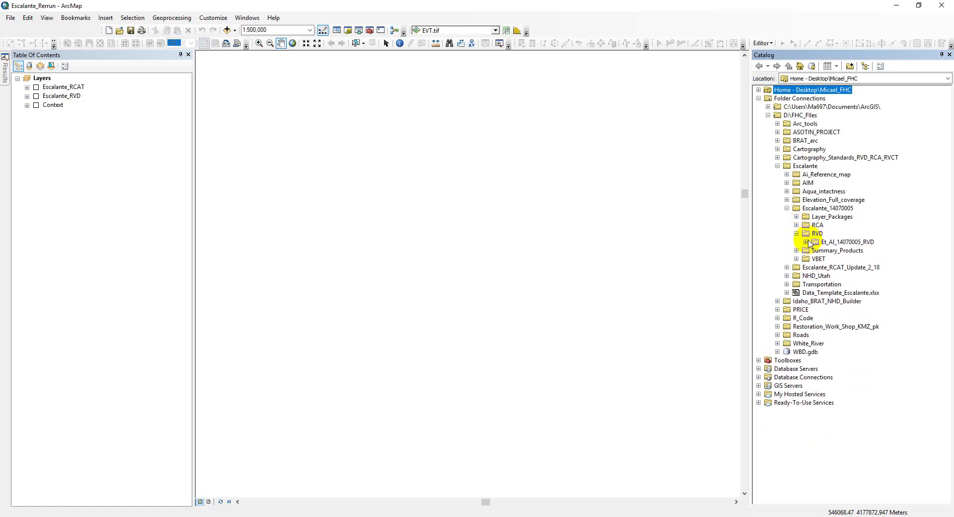
click(806, 242)
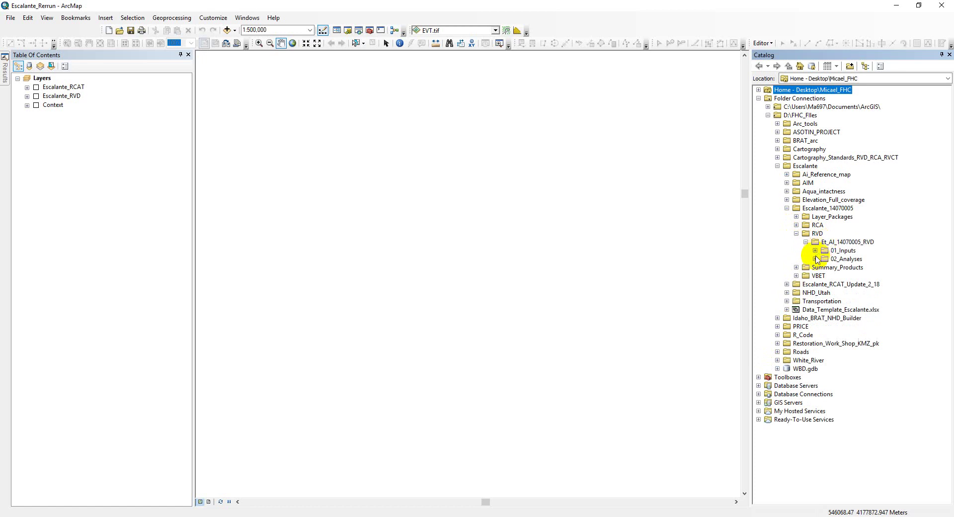
click(816, 250)
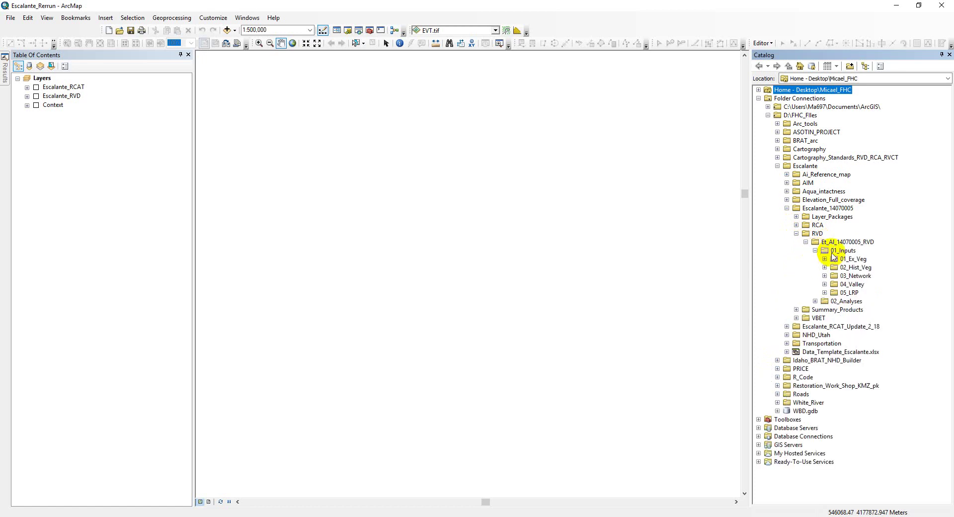
click(815, 301)
click(815, 301)
click(815, 250)
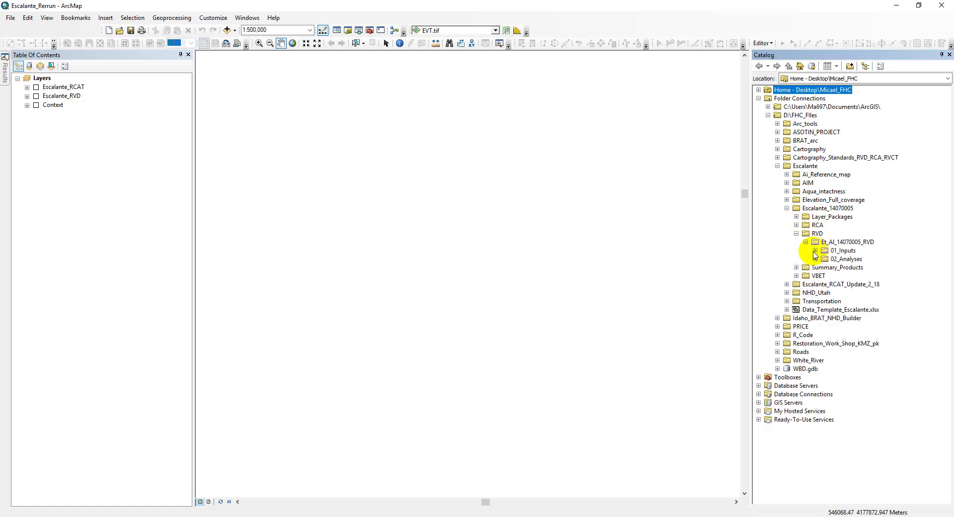
click(806, 242)
click(796, 233)
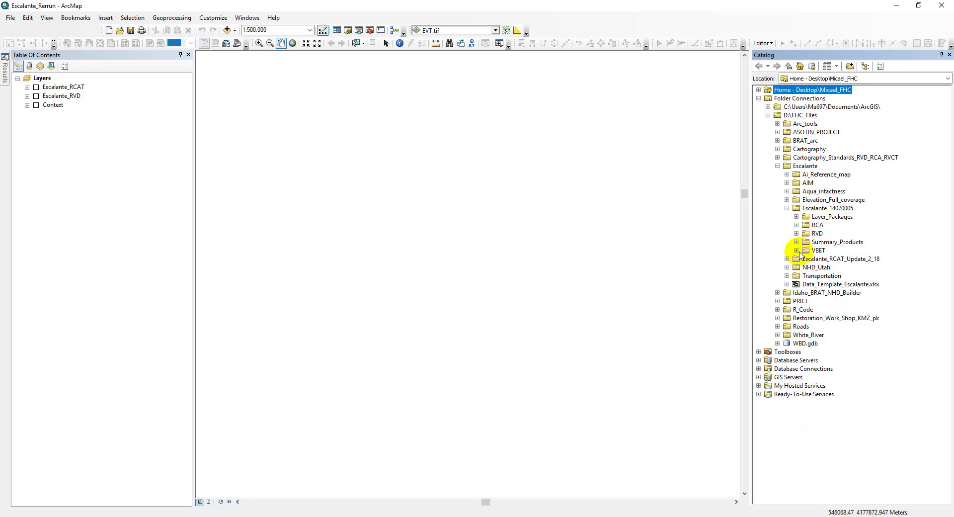
Step: Peek inside the VBET project folder and the Summary_Products images, collapsing each afterwards
click(796, 250)
click(806, 259)
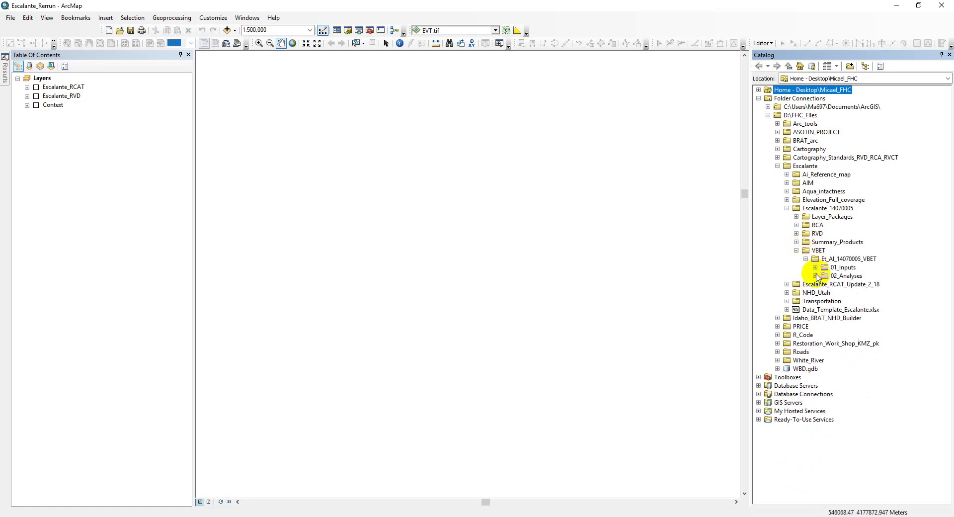
click(805, 259)
click(797, 250)
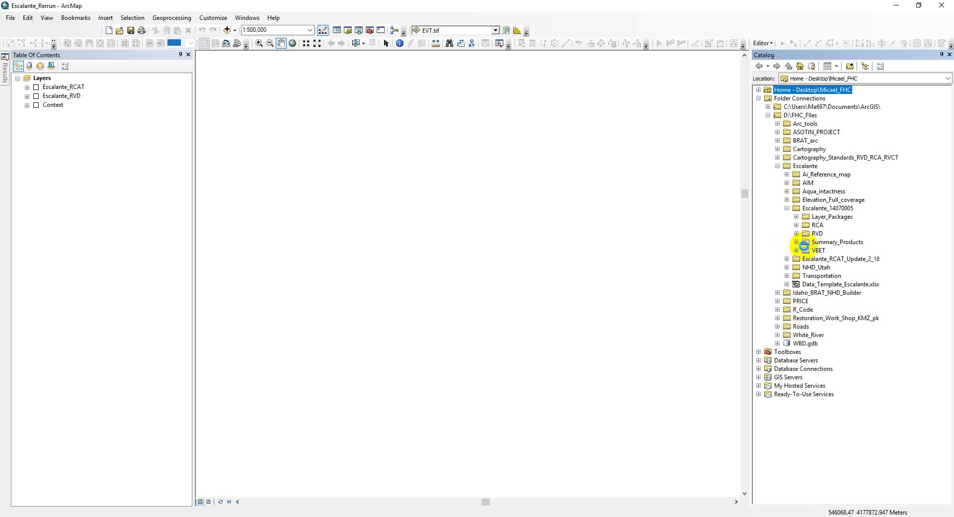
click(796, 242)
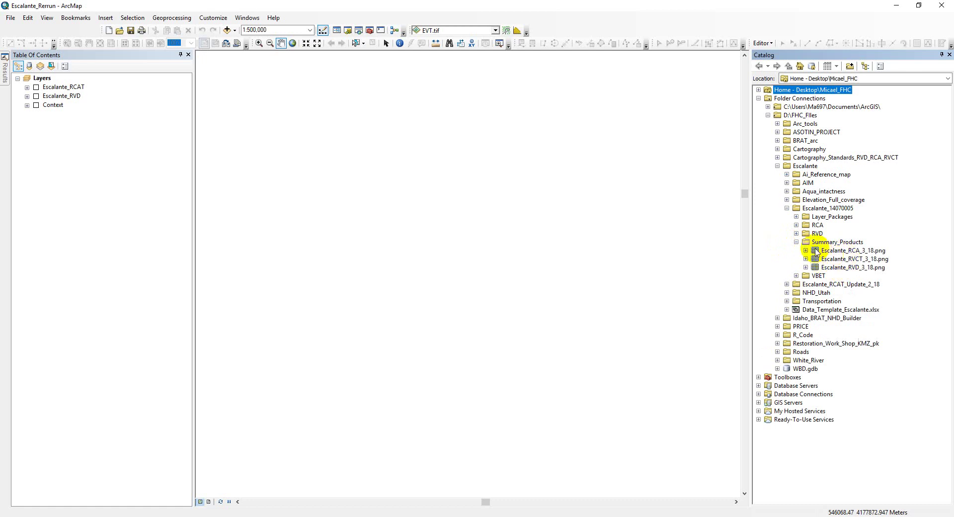
click(797, 242)
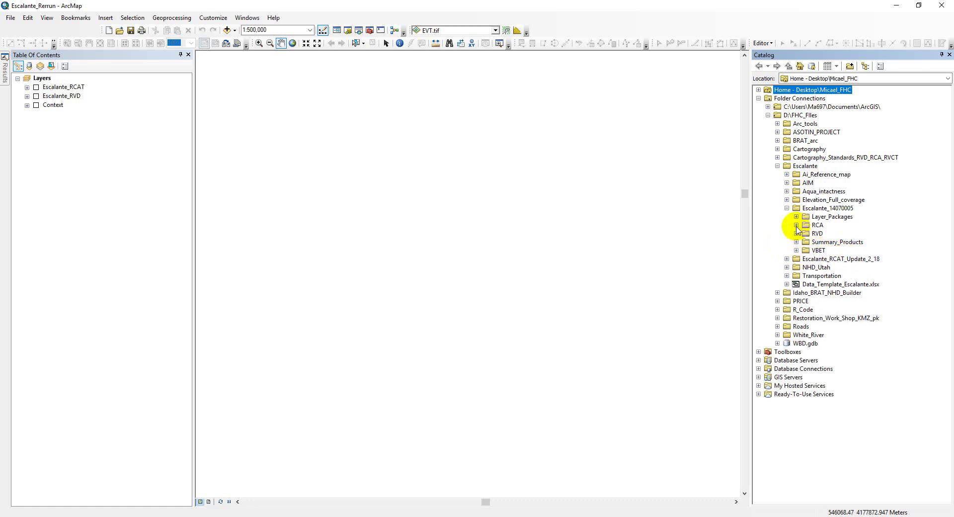
Step: Expand and switch on the Escalante_RCAT group layer and expand its Outputs subgroup
click(796, 216)
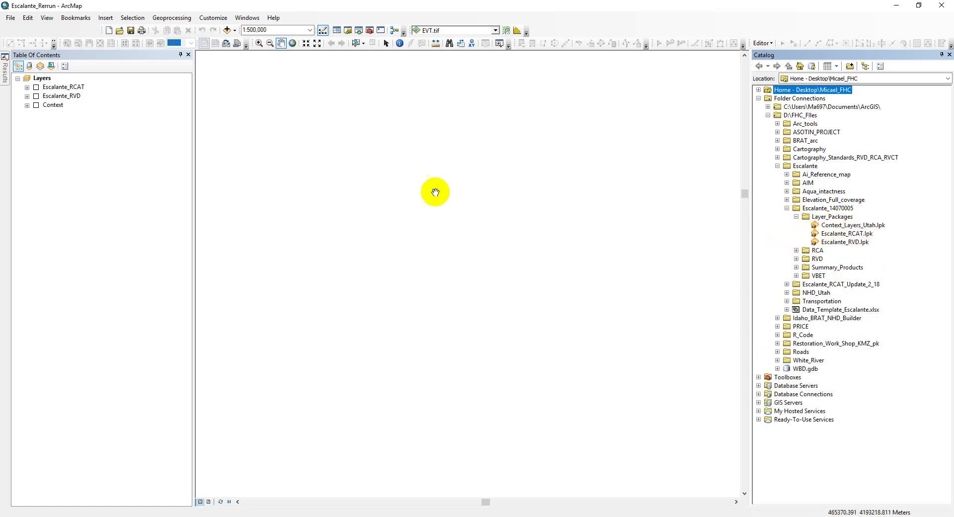
click(796, 217)
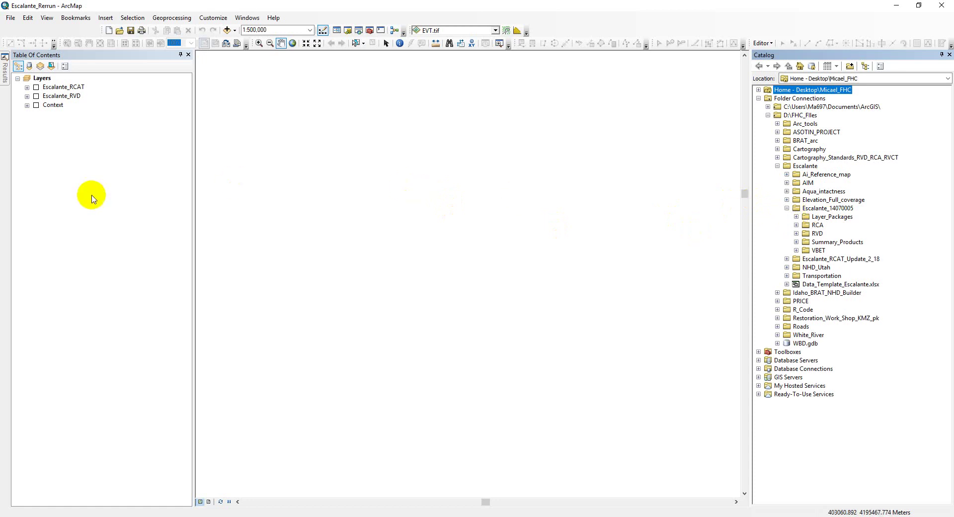
click(26, 87)
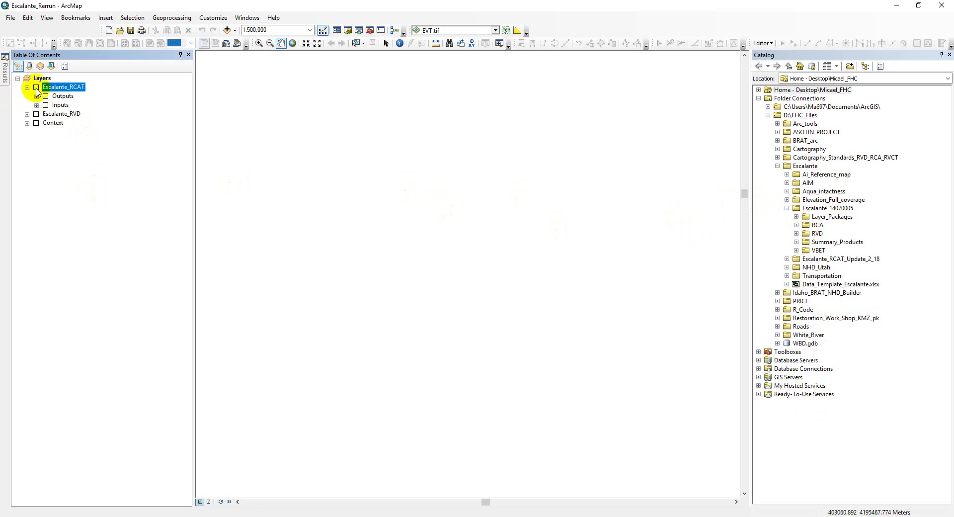
click(36, 88)
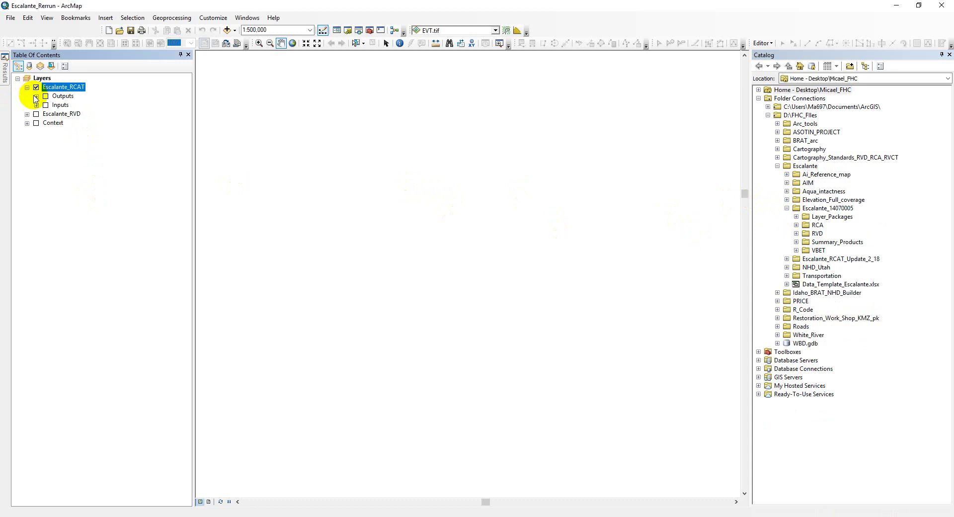
click(36, 96)
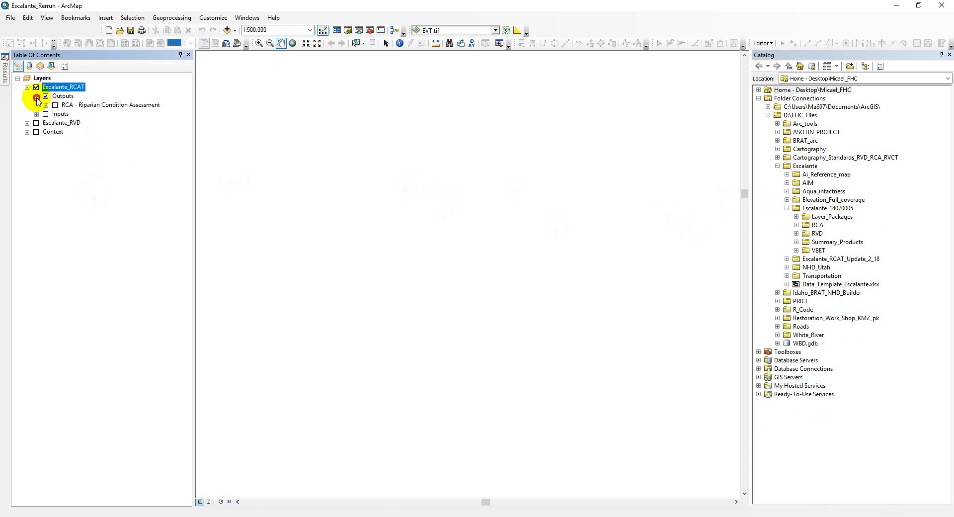
Step: Turn on Riparian Condition Assessment, hide 14070005_1m_RCA, and collapse RCA and Outputs
click(54, 105)
click(45, 105)
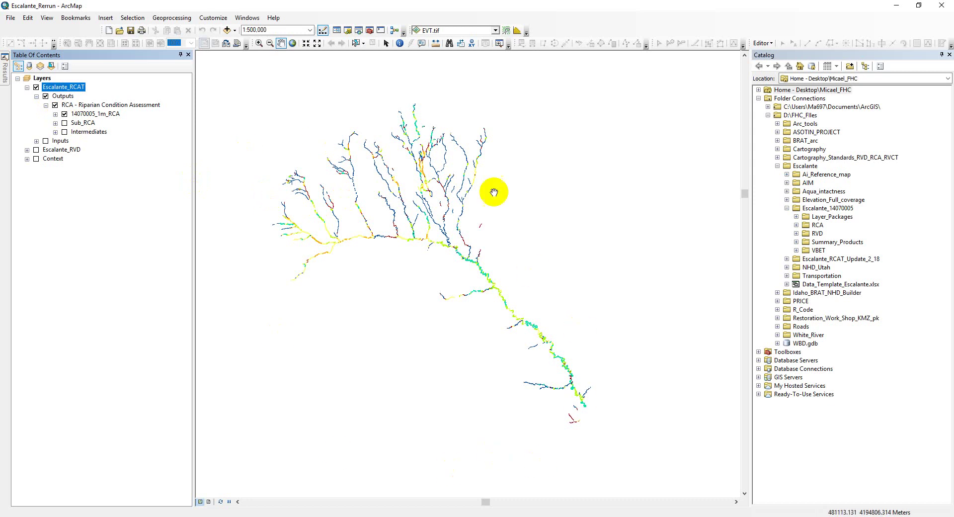
click(64, 114)
click(46, 105)
click(36, 95)
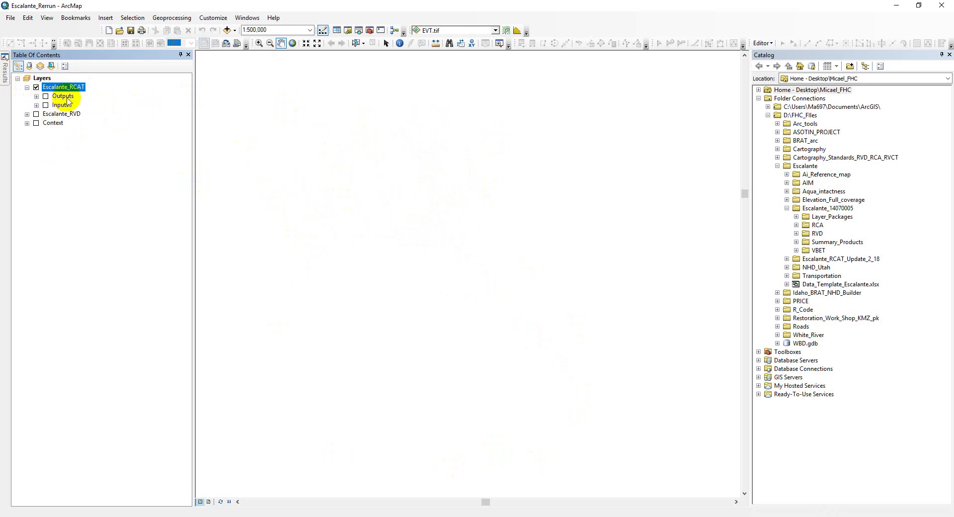
Step: Switch on RCAT Inputs and Topography, hide Network, and view then hide the hillshade raster
click(36, 105)
click(46, 105)
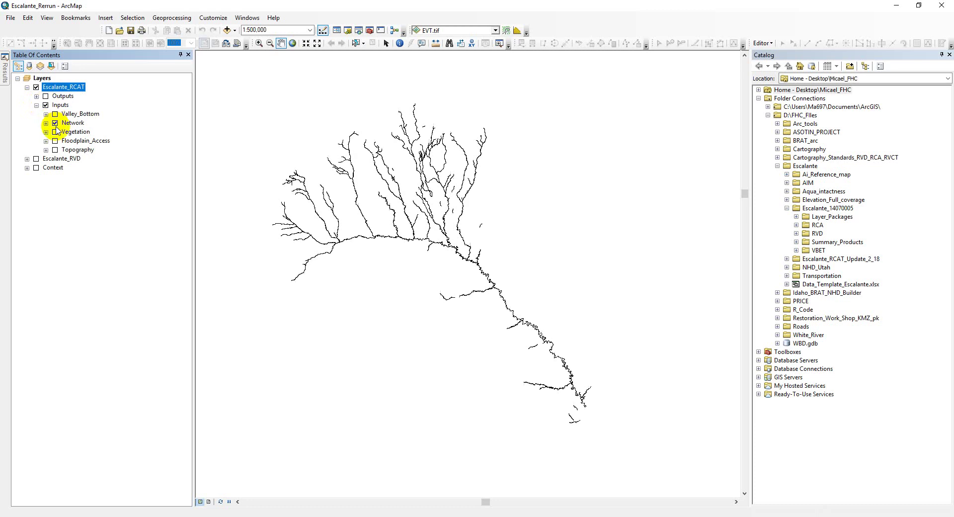
click(55, 123)
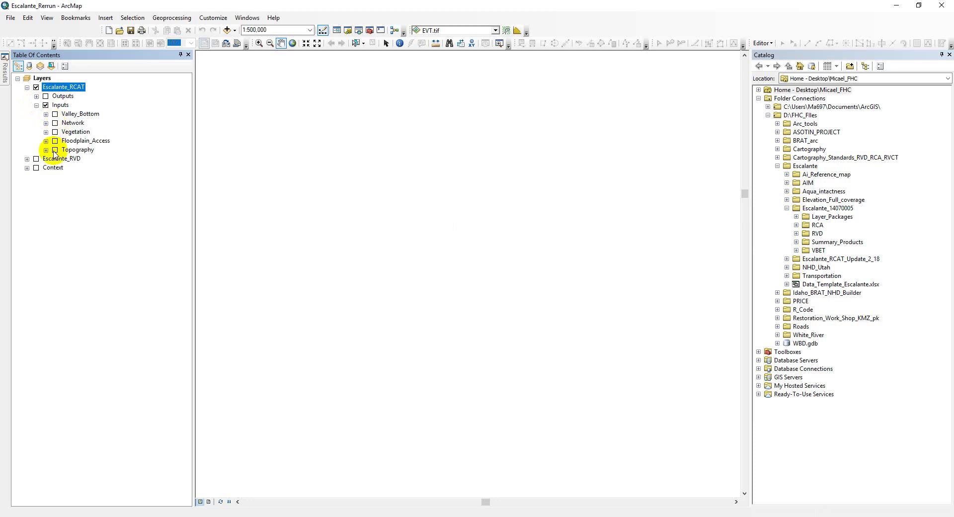
click(45, 149)
click(55, 149)
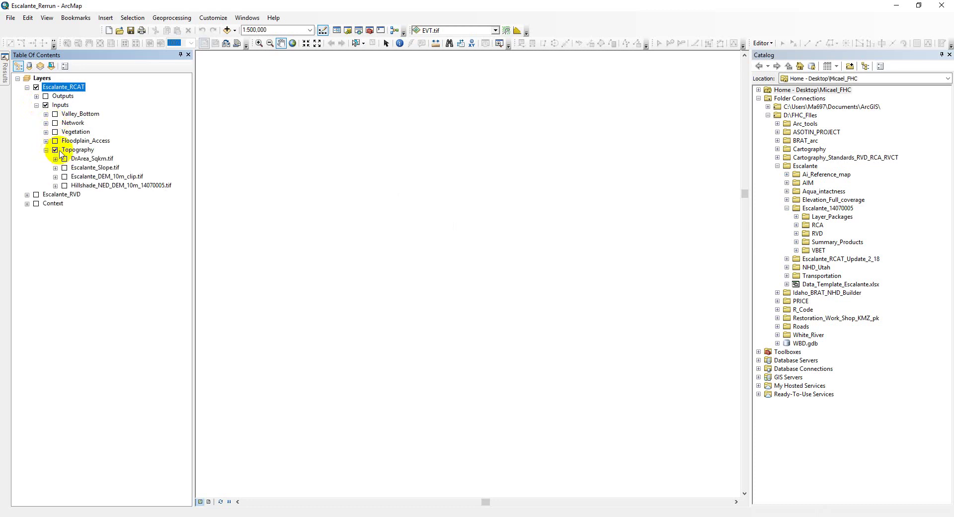
click(64, 186)
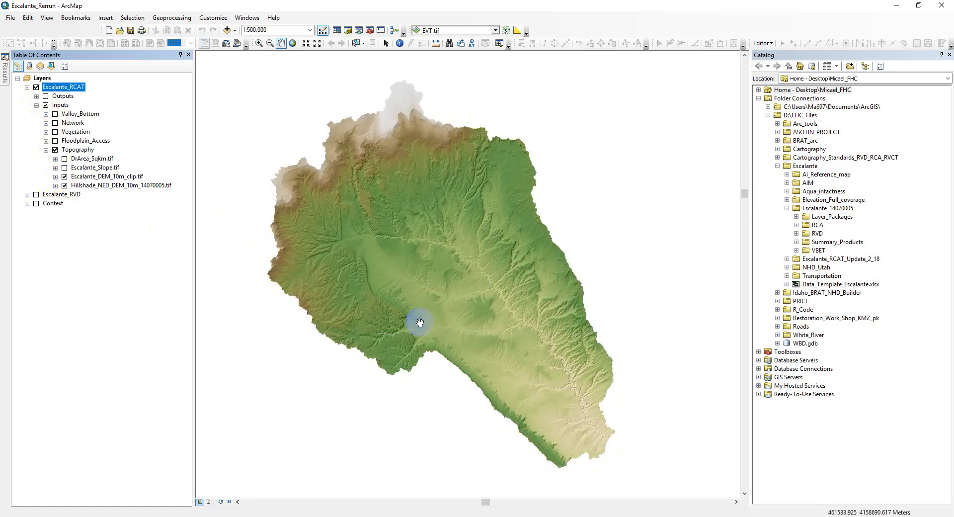
click(64, 177)
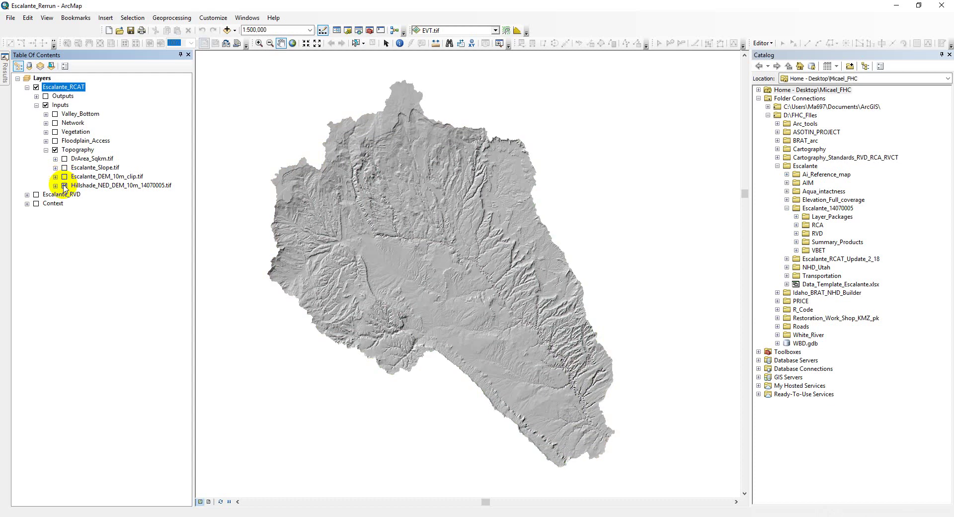
click(65, 186)
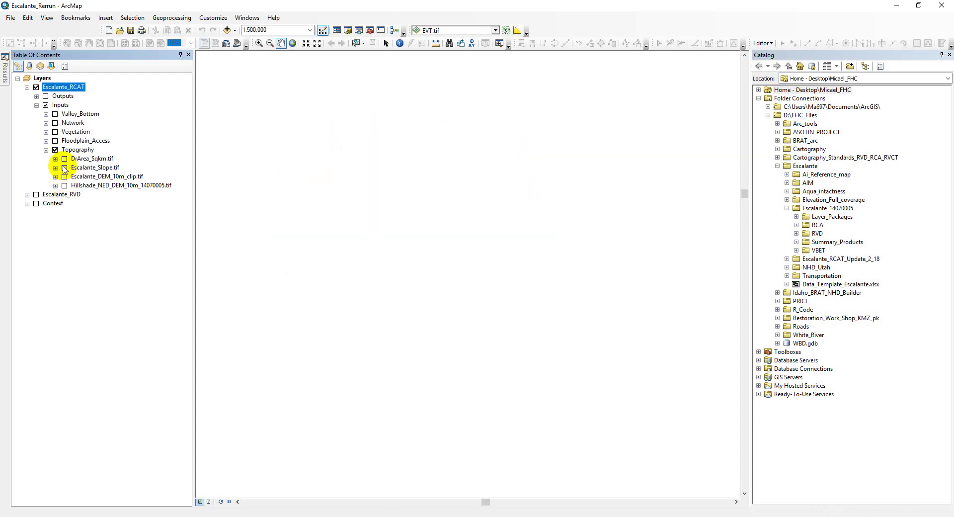
Step: View Escalante_Slope.tif, DrArea_Sqkm.tif and Escalante_DEM_10m_clip.tif in turn, switching each off afterwards
click(64, 168)
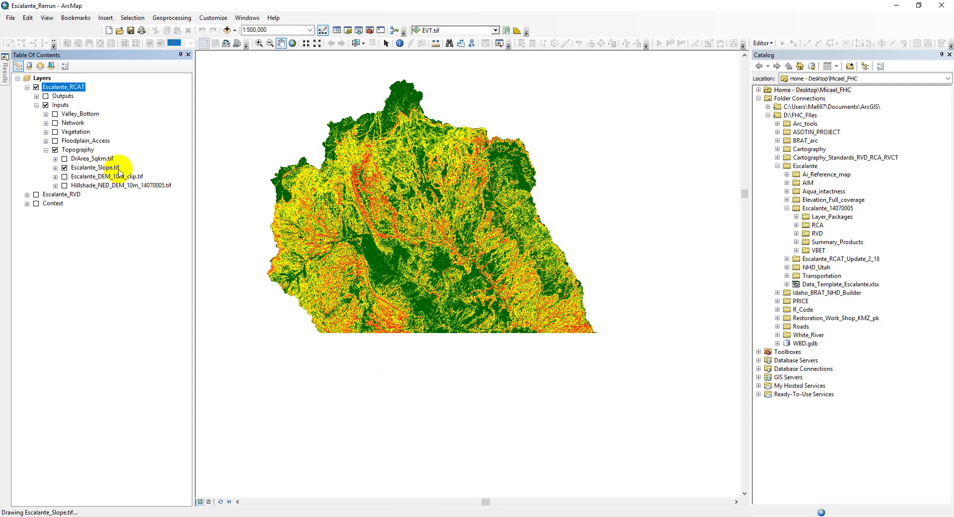
click(65, 168)
click(64, 159)
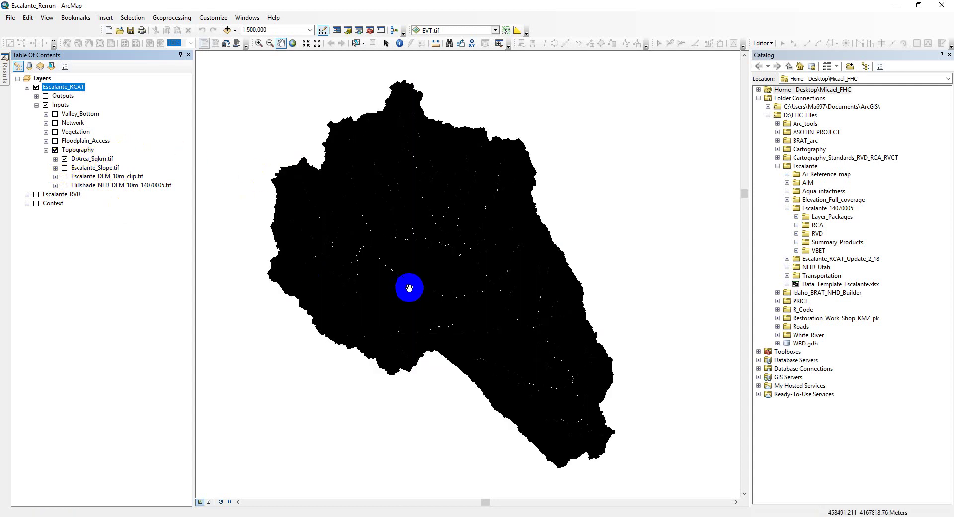
click(64, 159)
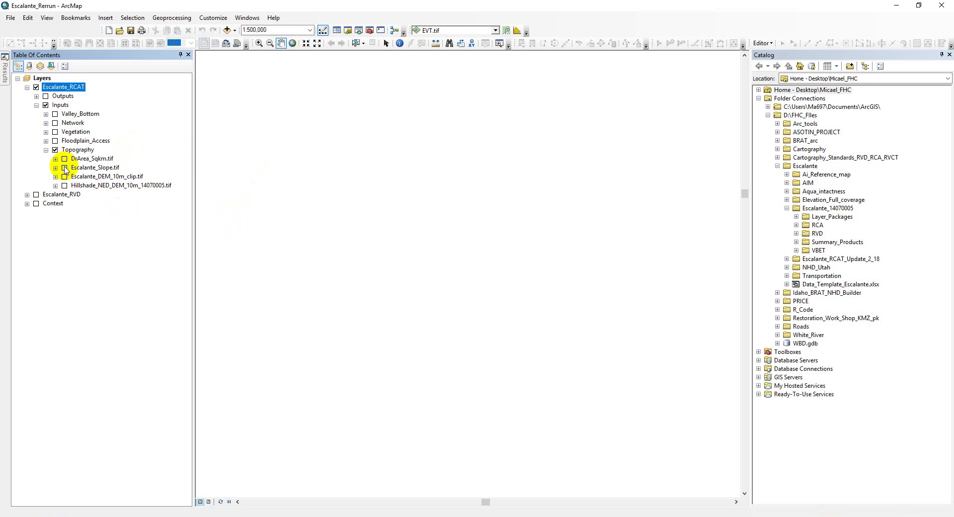
click(64, 158)
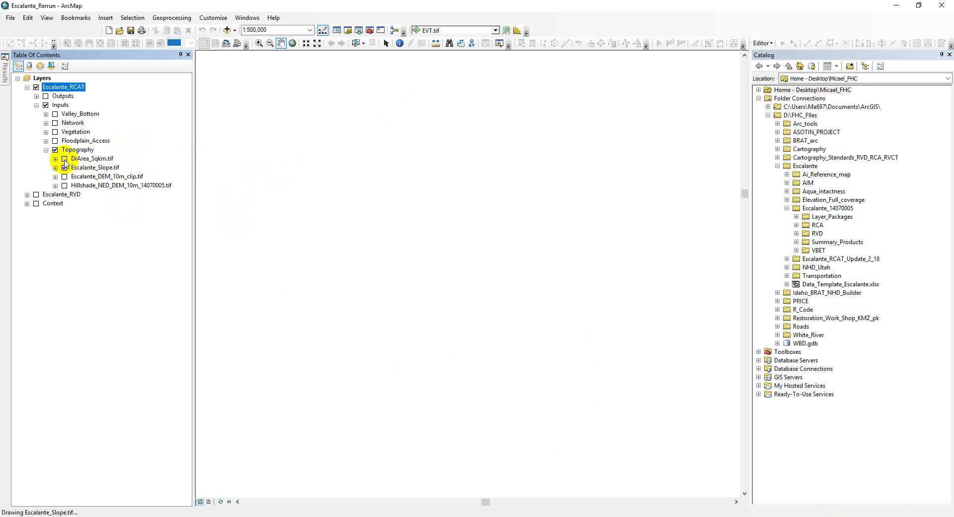
click(64, 168)
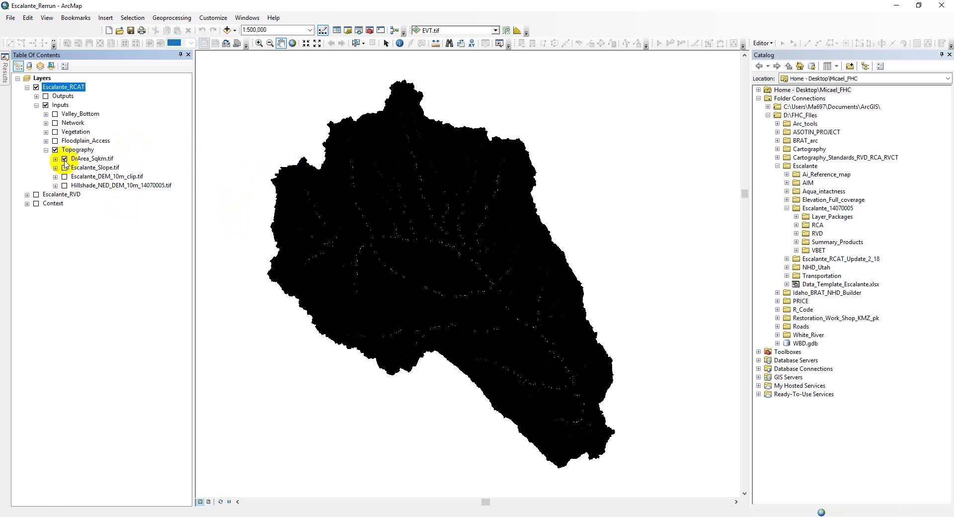
click(64, 159)
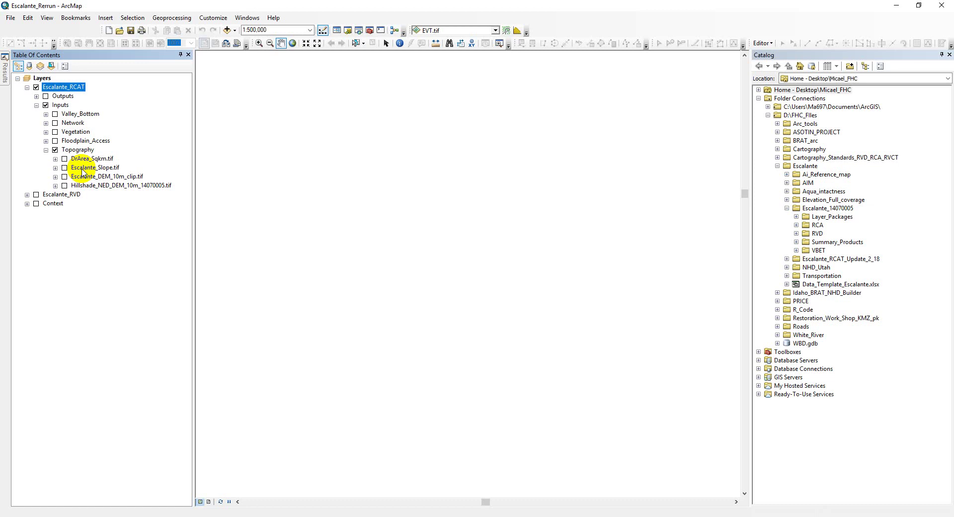
click(64, 177)
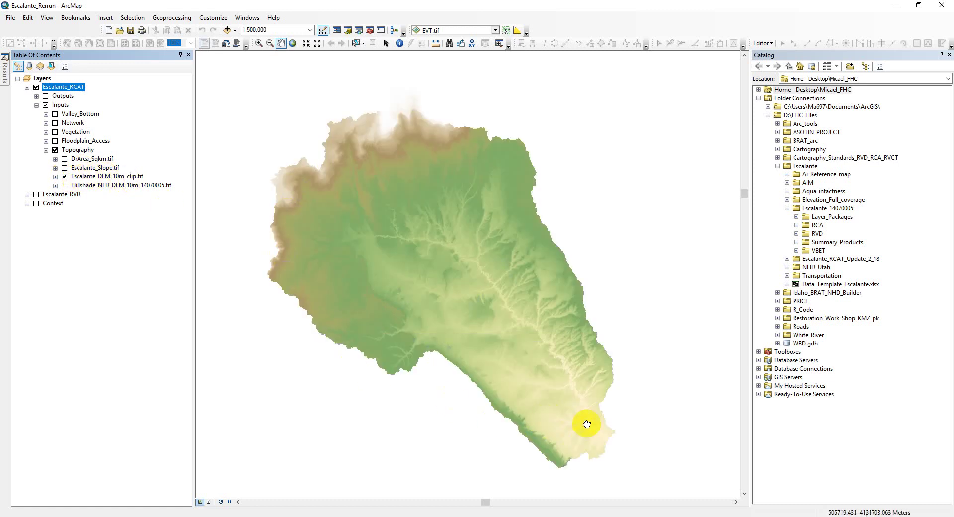
click(64, 176)
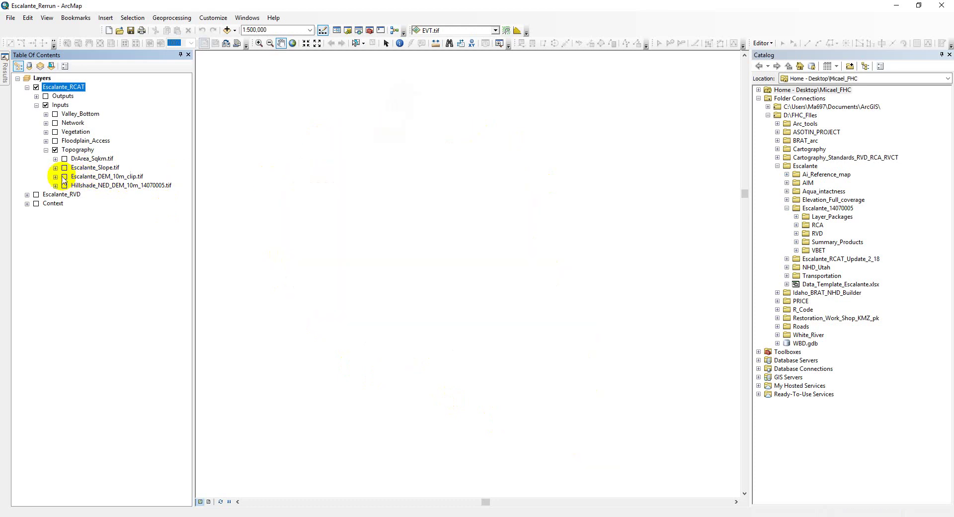
Step: Turn off and collapse Topography, then view the Network perennial streams before hiding them
click(55, 149)
click(45, 149)
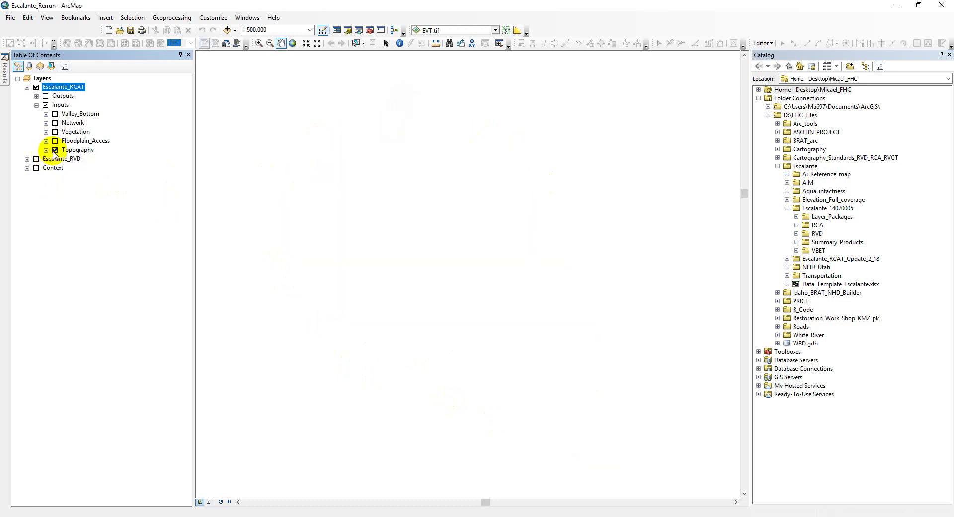
click(46, 122)
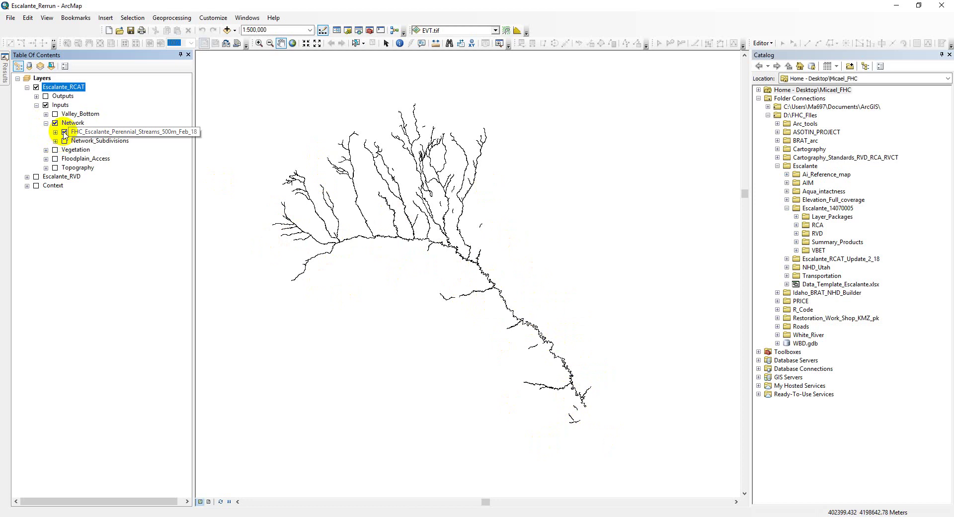
click(64, 132)
Step: Display the upper and lower Network_Subdivisions streams, then hide them and collapse the Network group
click(55, 141)
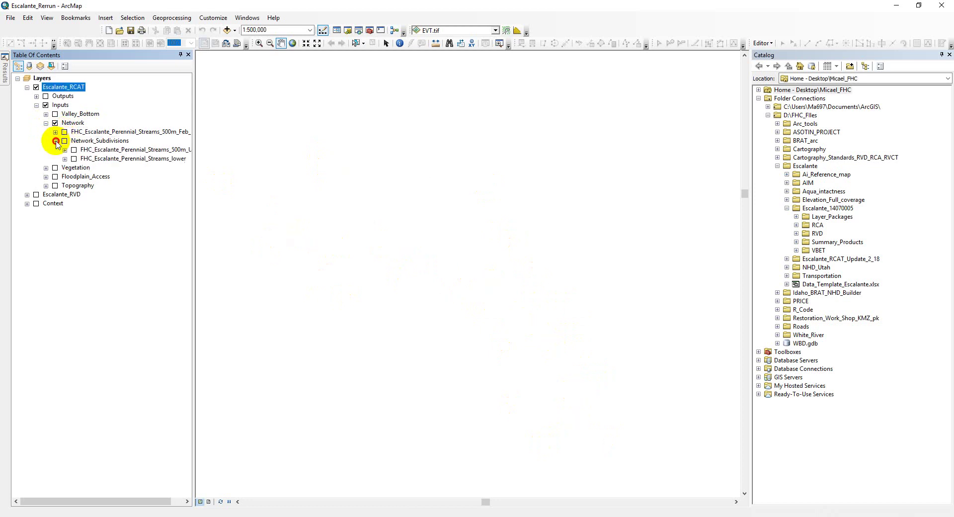
click(64, 142)
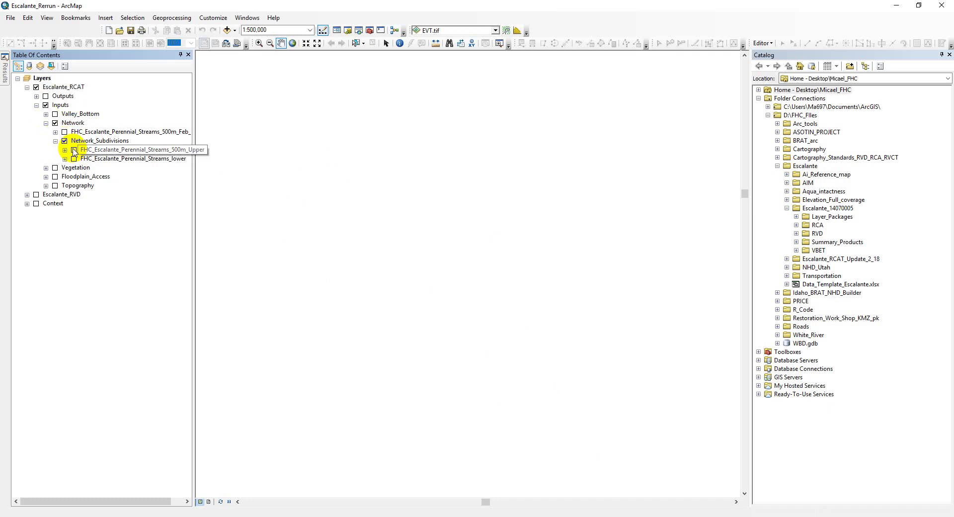
click(74, 150)
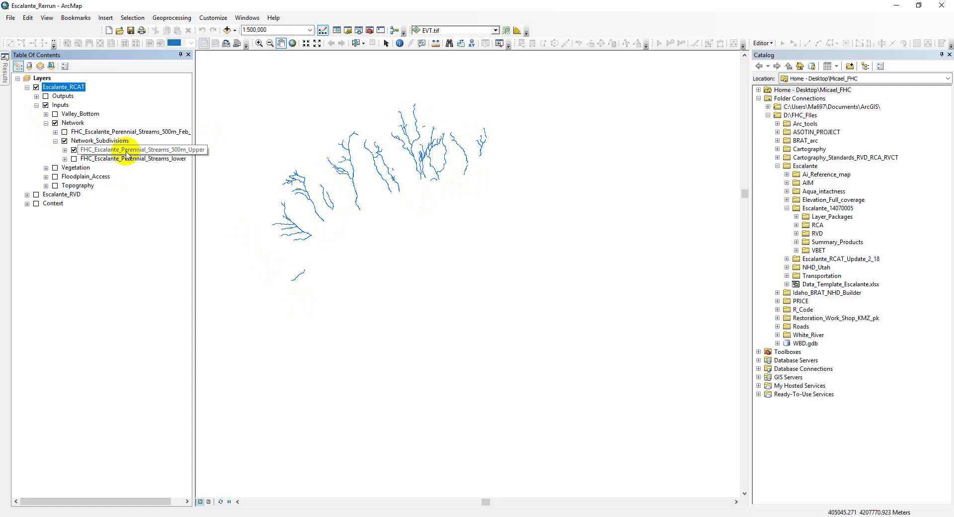
click(74, 150)
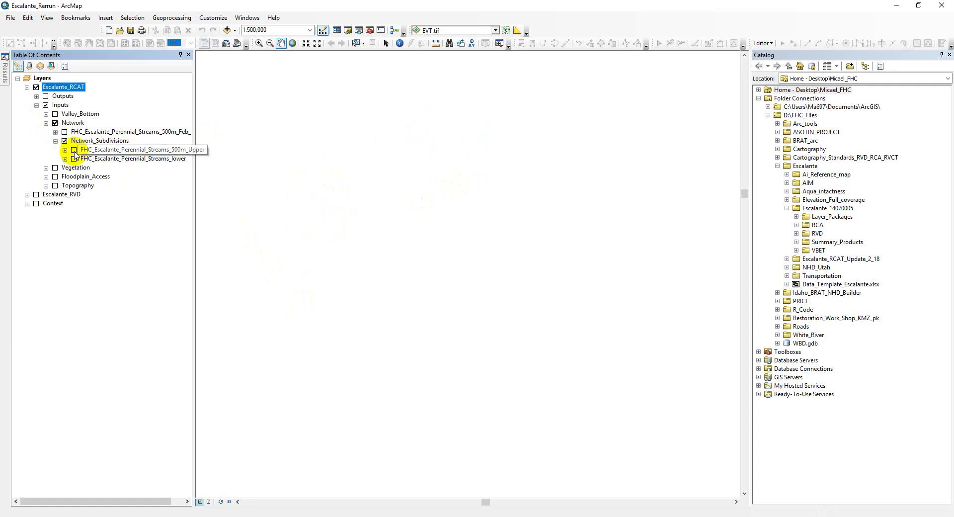
click(74, 150)
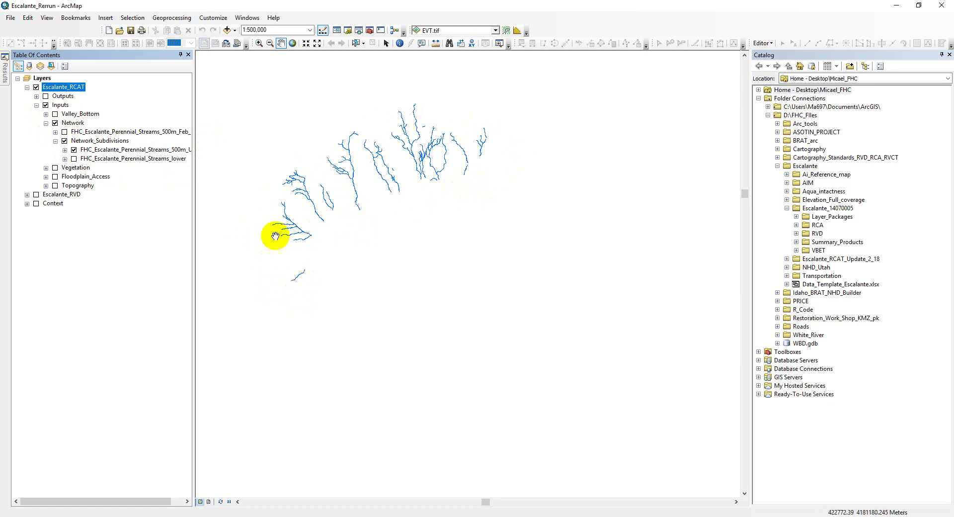
click(74, 149)
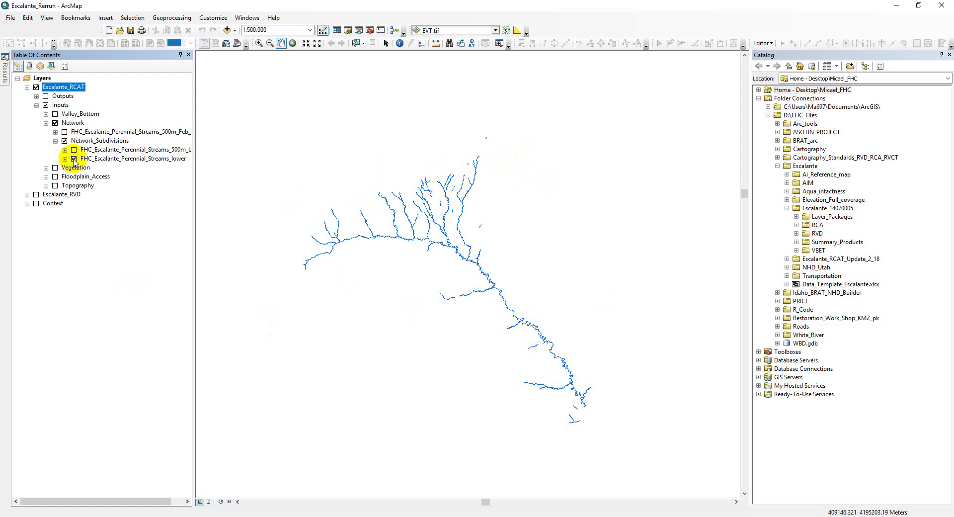
click(55, 140)
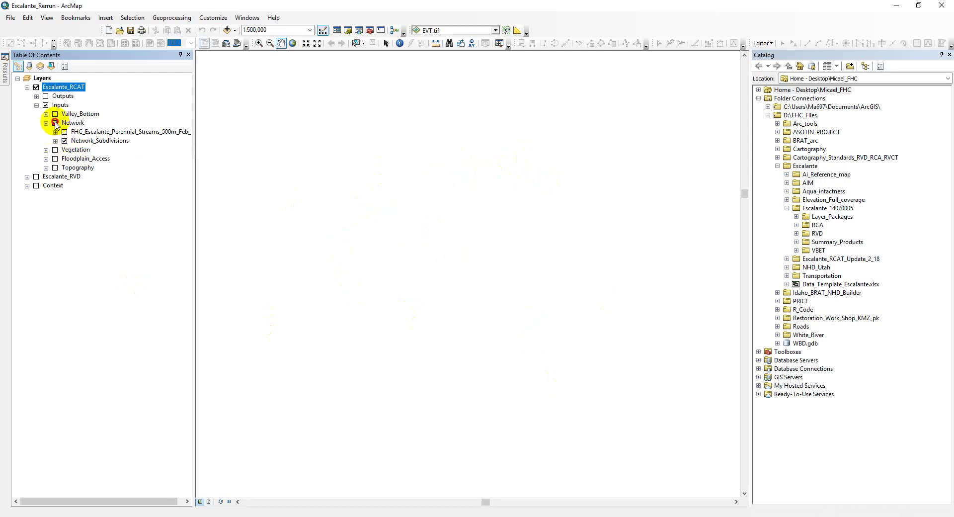
click(46, 123)
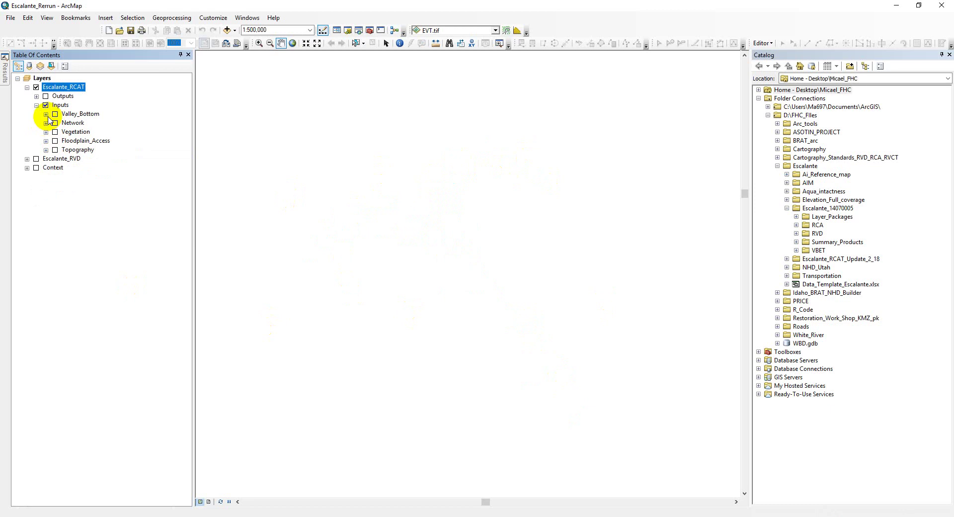
Step: Switch on Valley_Bottom, show the 14070005_Valley_Bottom legend, and pan to the green valley polygons
click(46, 114)
click(55, 115)
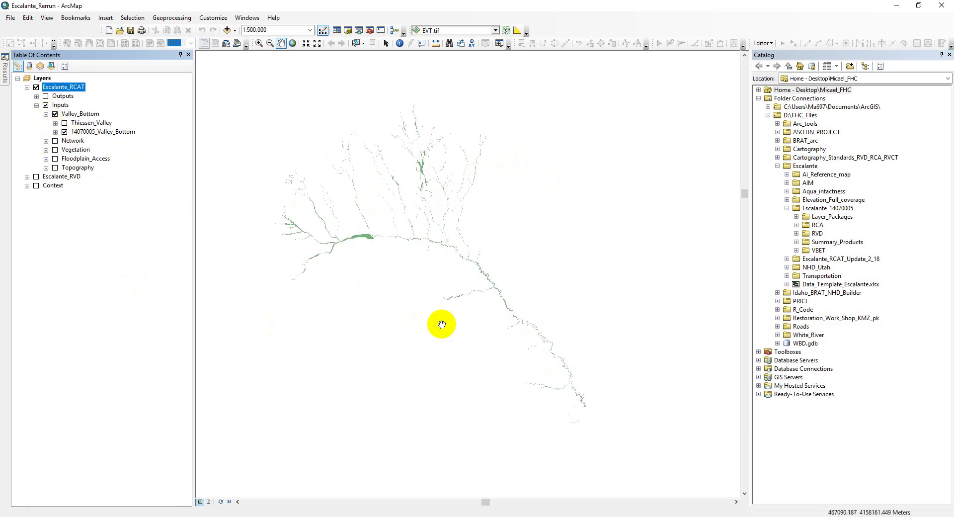
click(56, 131)
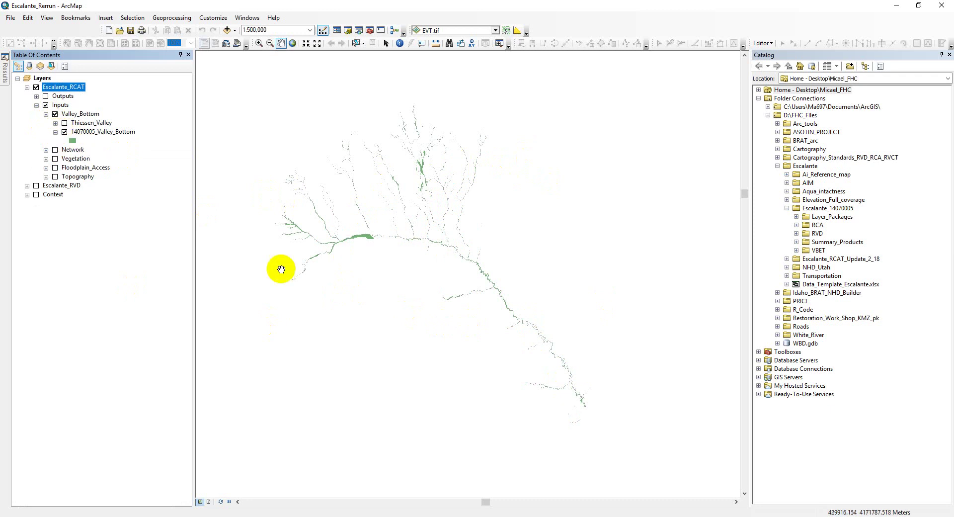
drag(353, 240, 396, 238)
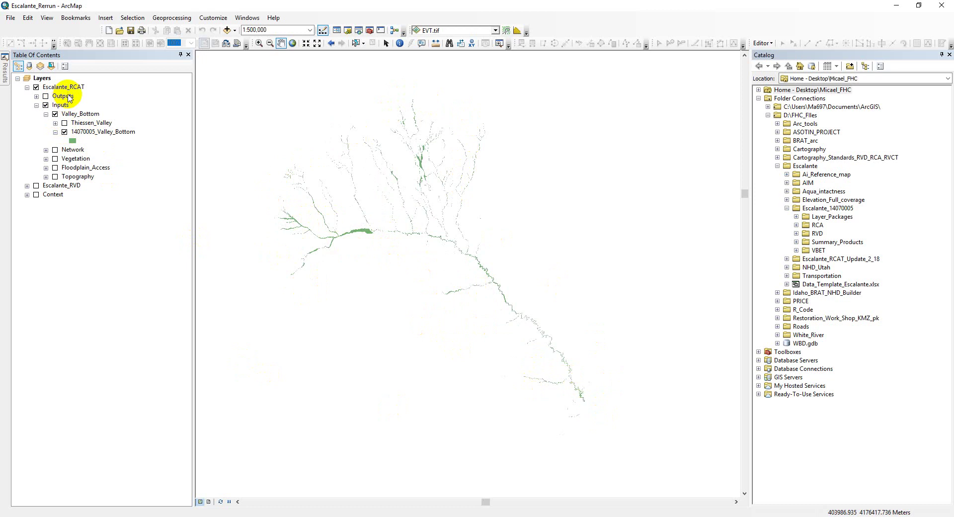
Step: Swap 14070005_Valley_Bottom for Thiessen_Valley polygons and zoom in to inspect them closely
click(65, 132)
click(55, 132)
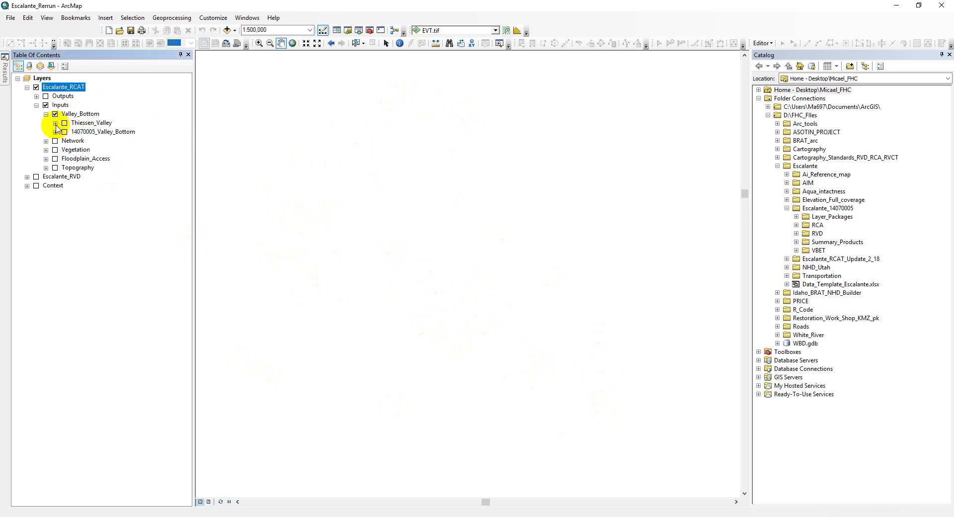
click(55, 123)
click(65, 123)
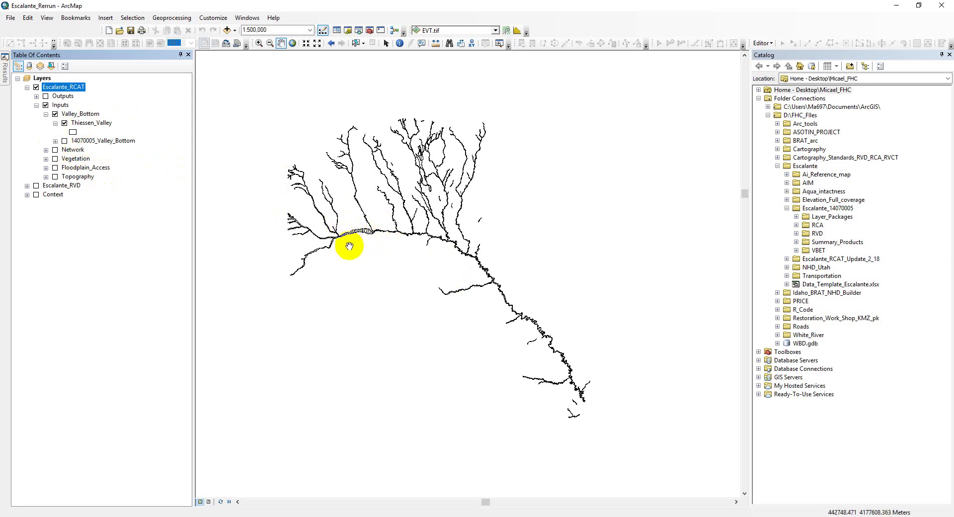
scroll(365, 245, up, 5)
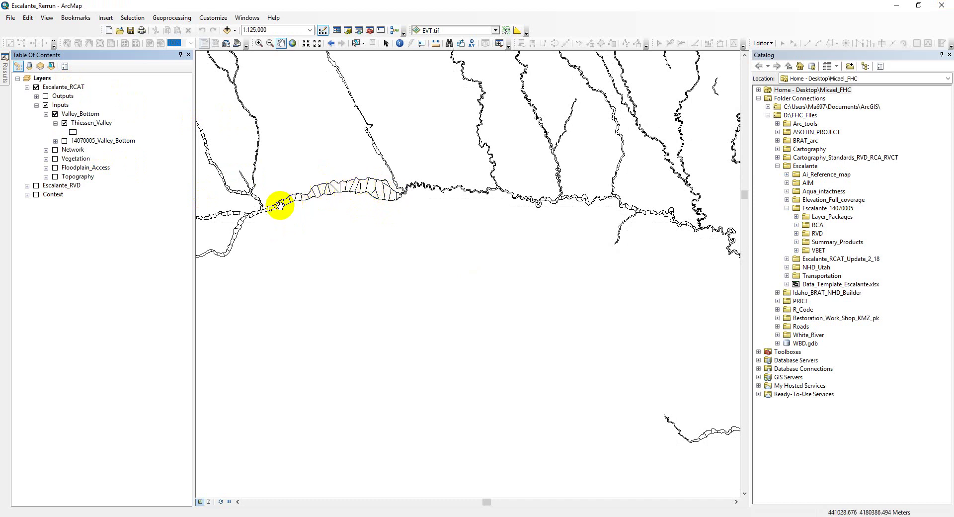
click(55, 123)
Step: Turn off and collapse Valley_Bottom, then expand Vegetation, LANDFIRE Vegetation and TU High Res Vegetation
click(45, 114)
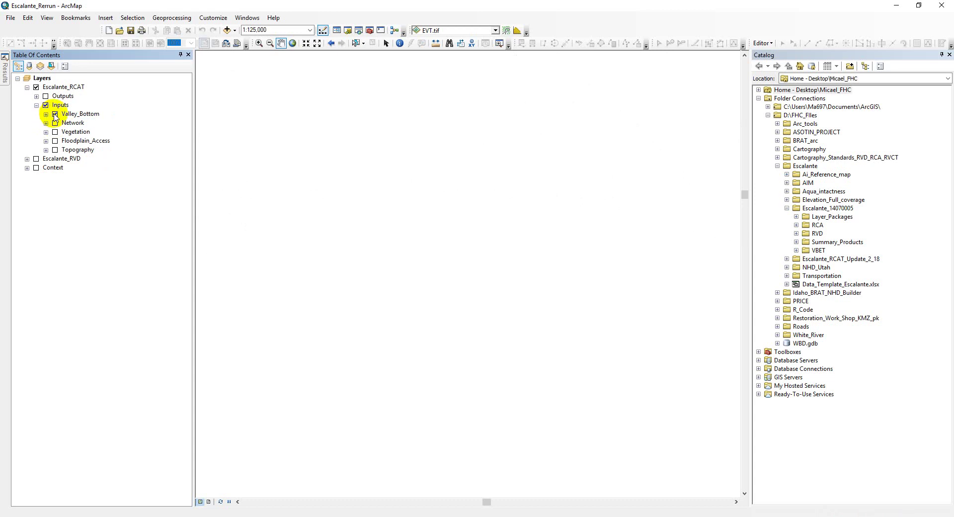
click(55, 114)
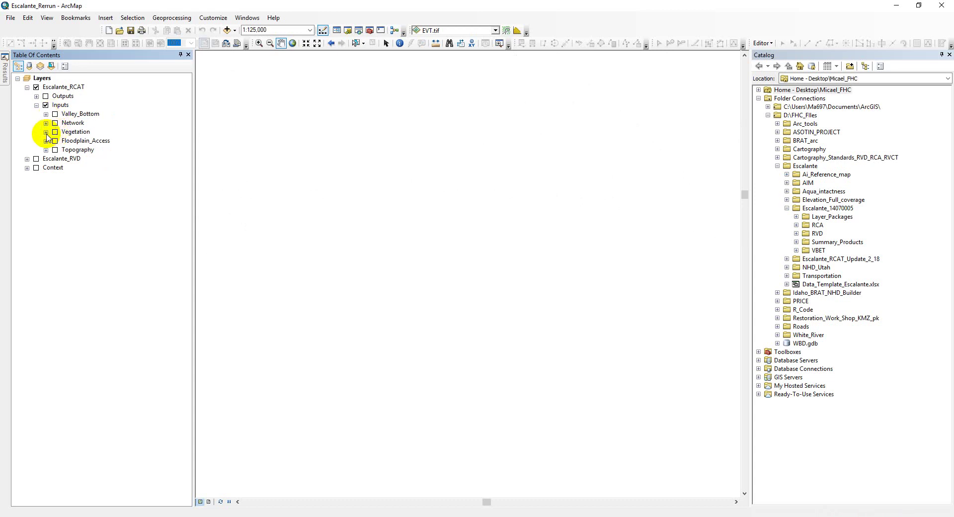
click(46, 131)
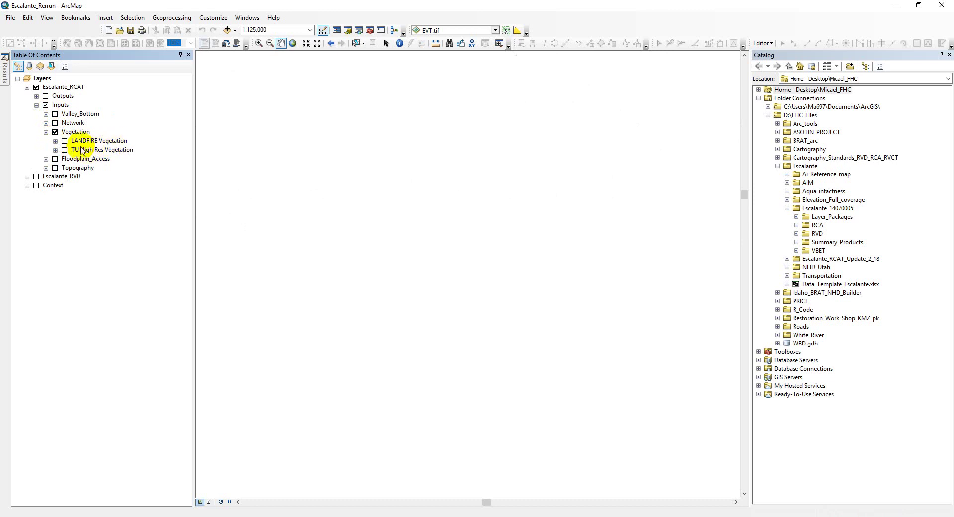
click(55, 141)
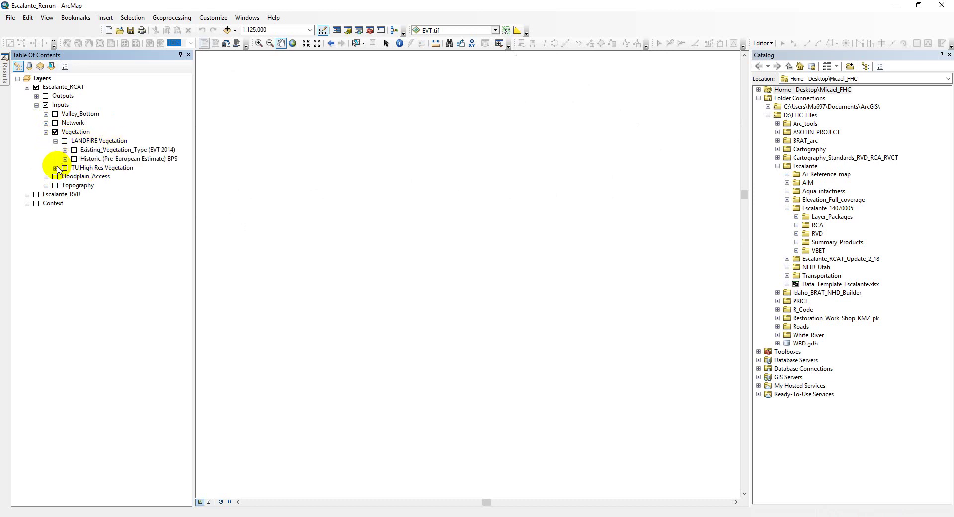
click(55, 167)
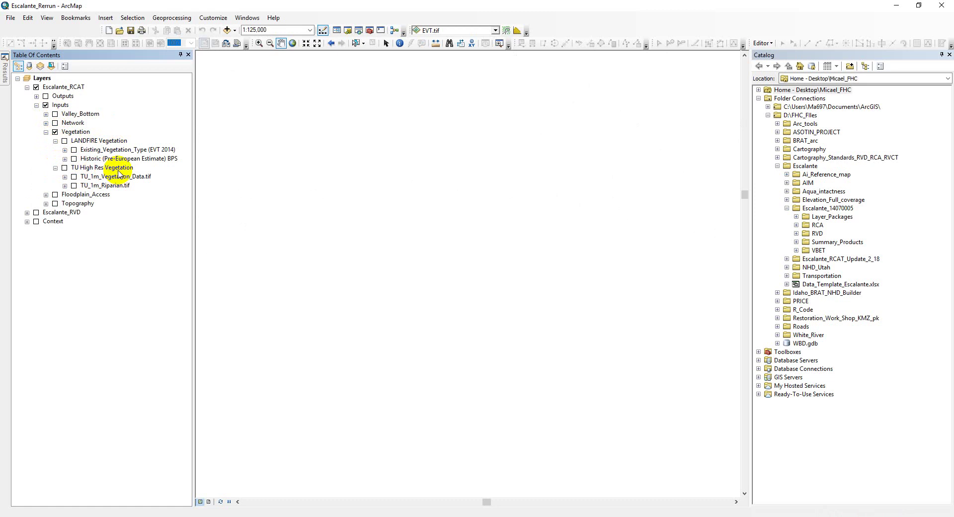
click(56, 168)
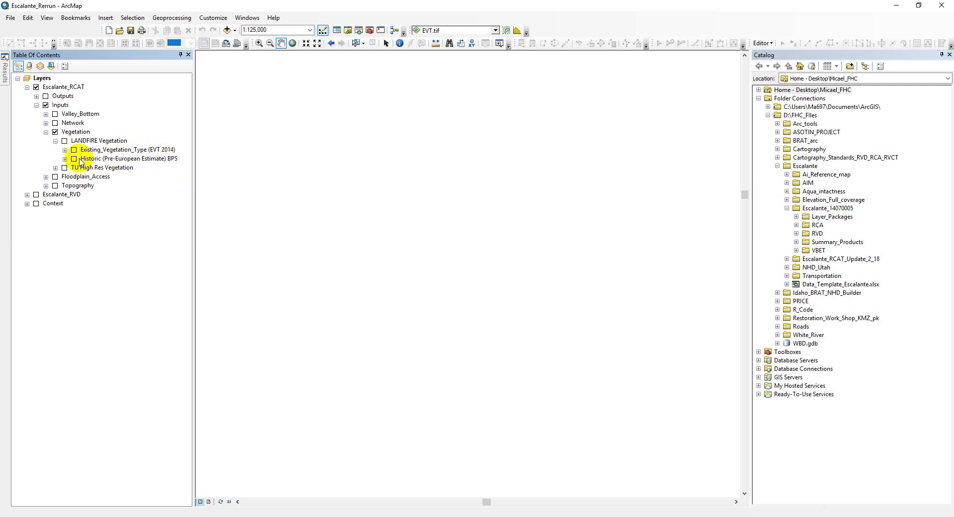
Step: Expand the EVT 2014 and historic BPS rasters and switch on LANDFIRE Vegetation with EVT.tif
click(65, 150)
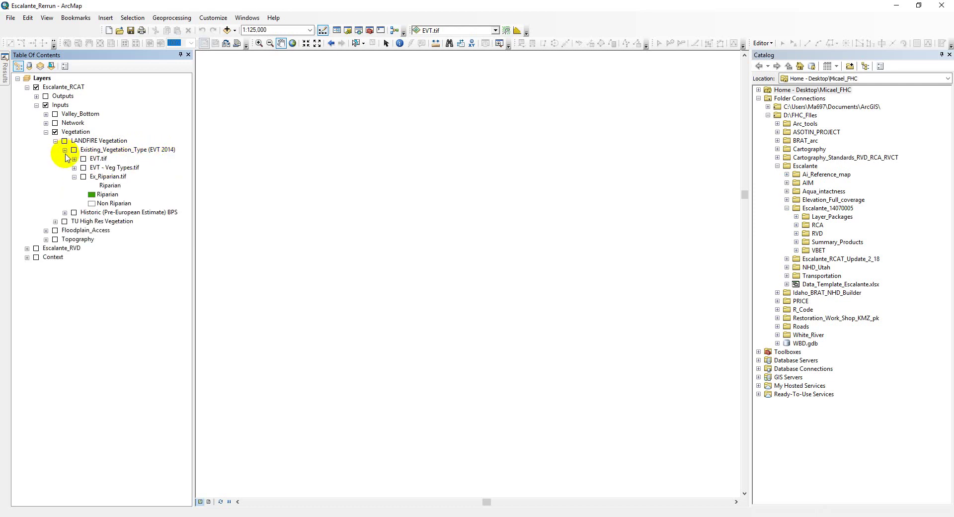
click(66, 213)
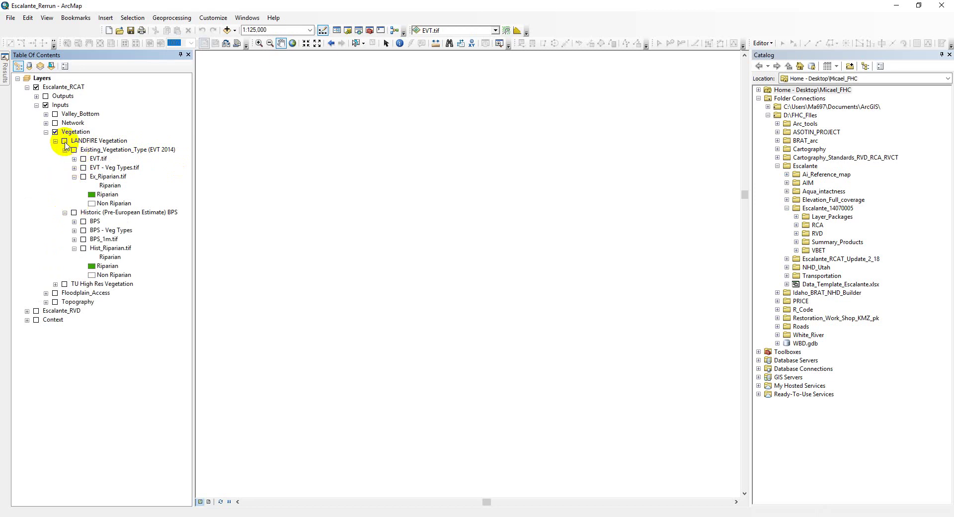
click(65, 141)
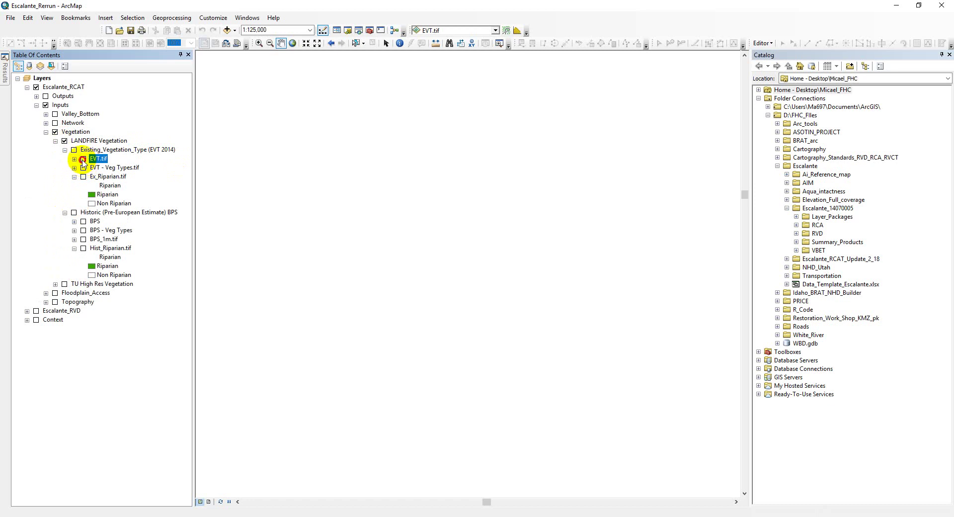
click(83, 159)
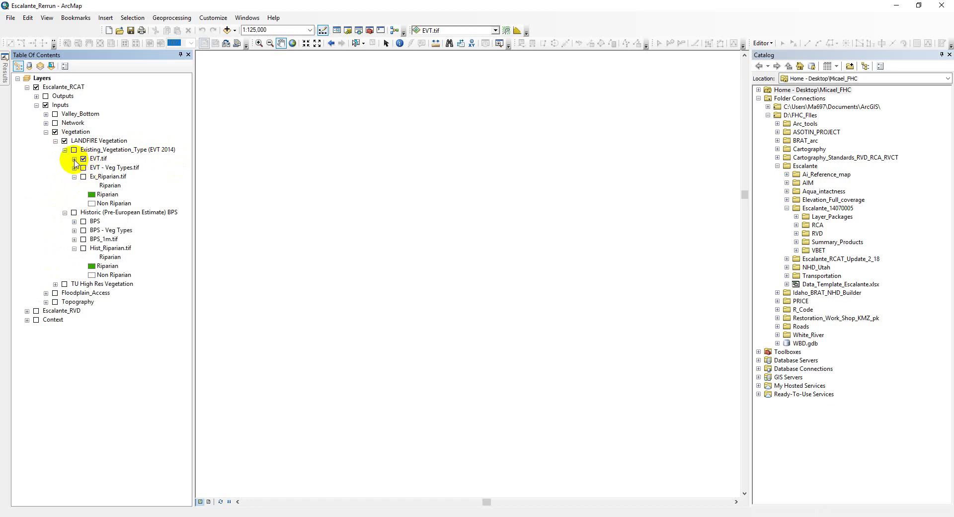
Step: Switch on Existing_Vegetation_Type, zoom out, and review the EVT.tif class legend
click(74, 150)
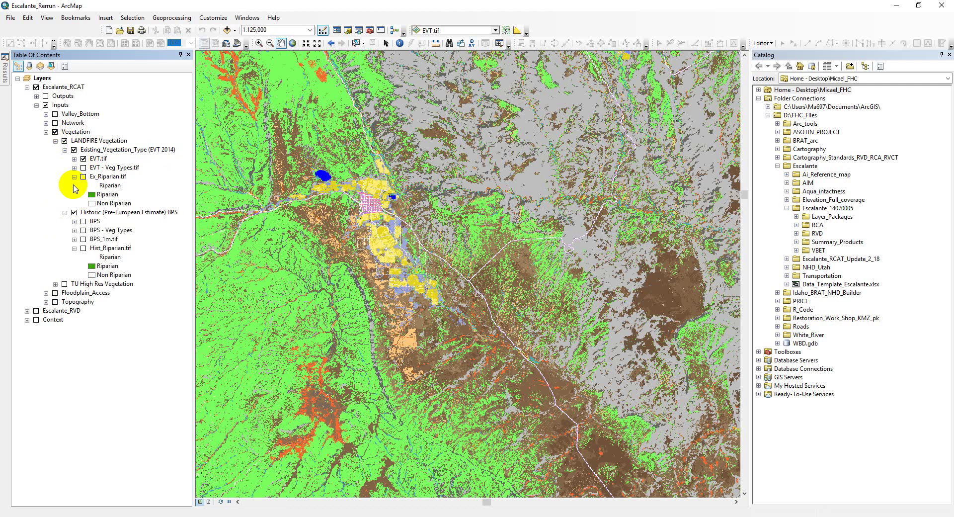
scroll(340, 248, down, 5)
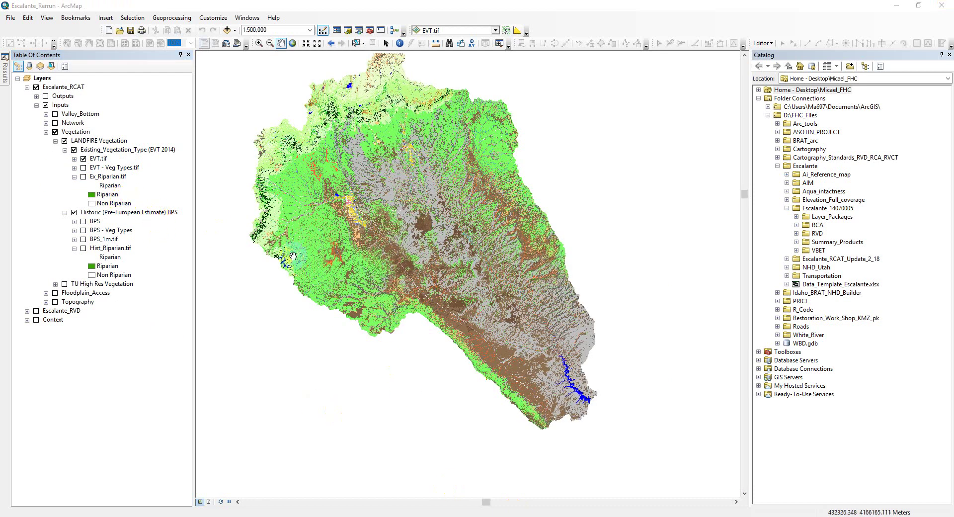
click(74, 158)
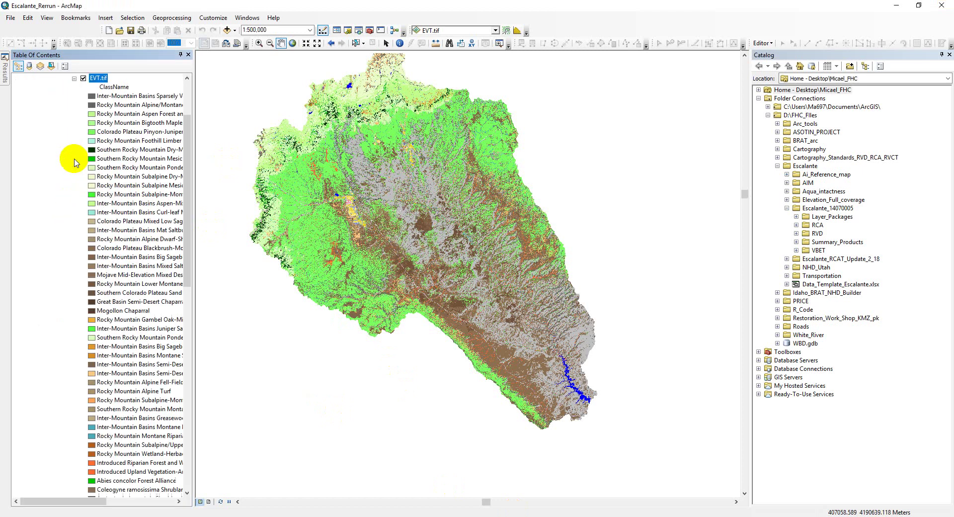
click(98, 80)
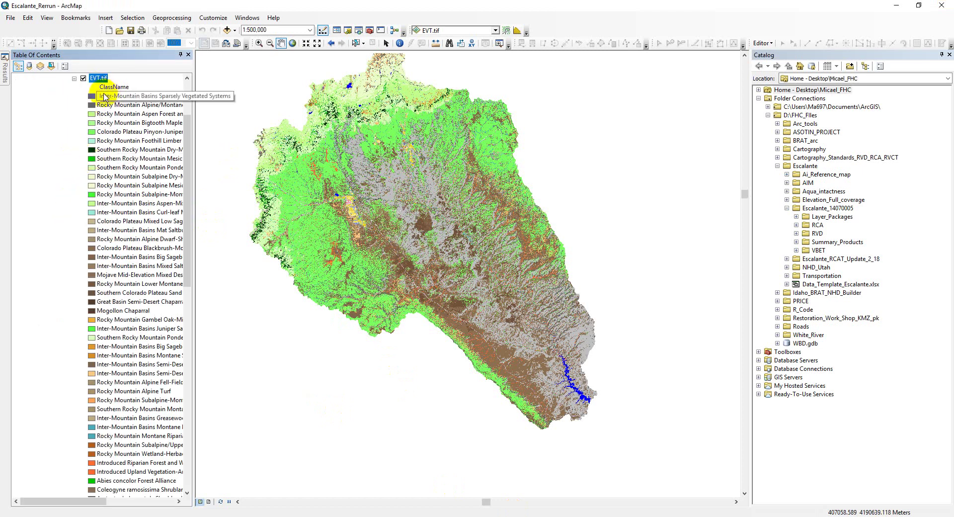
click(74, 78)
Step: Collapse the Veg Types and riparian legends, turn on BPS, and hide EVT.tif to show BPS
click(74, 168)
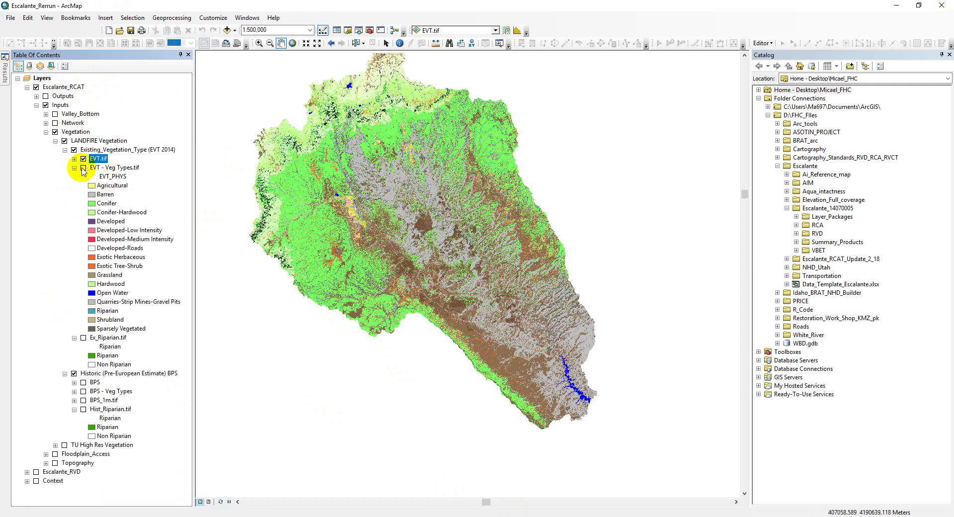
click(75, 168)
click(74, 177)
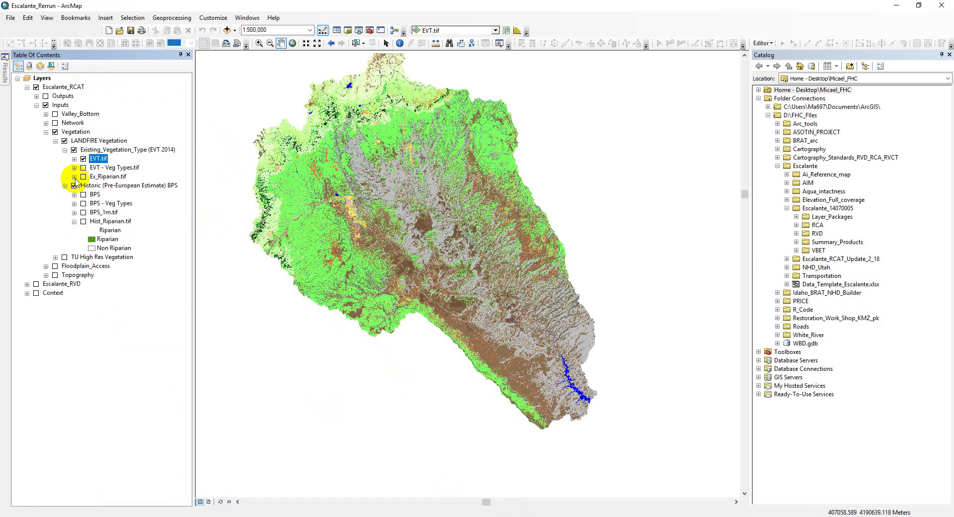
click(74, 221)
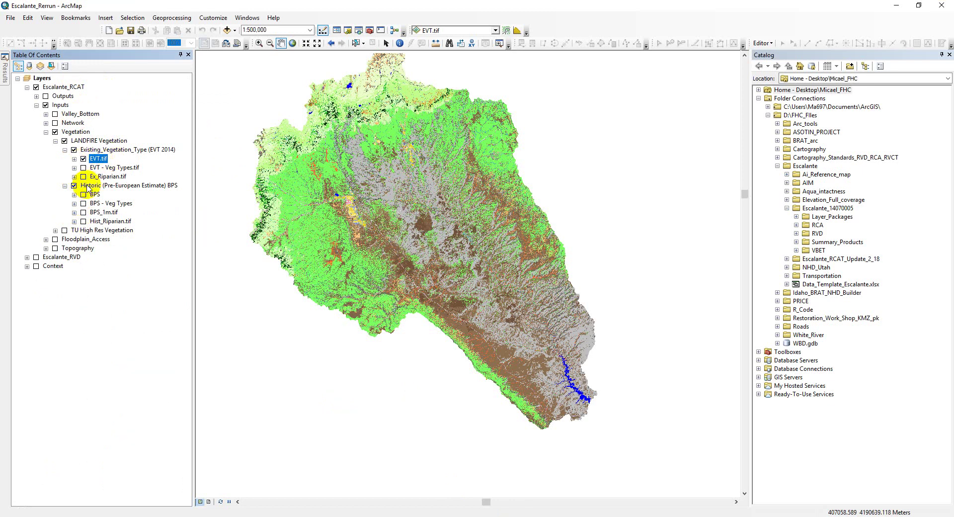
click(83, 194)
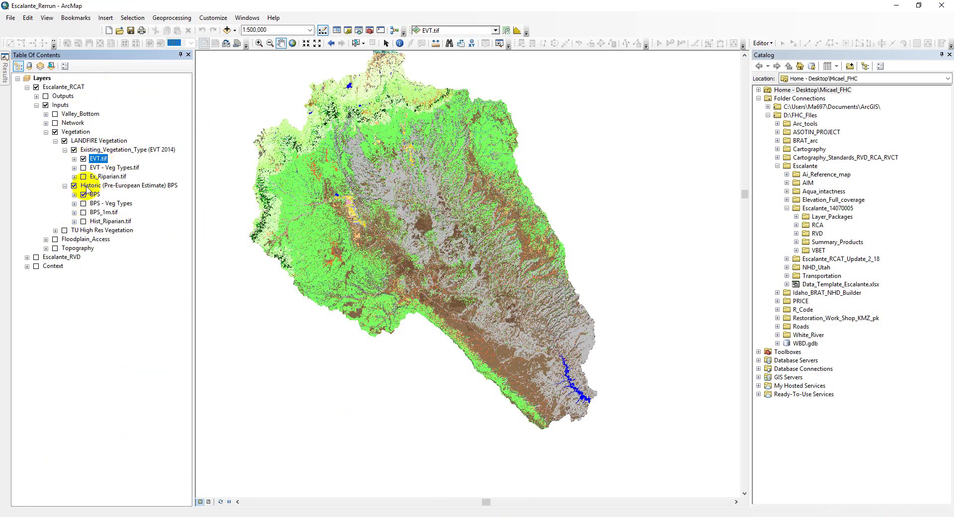
click(83, 159)
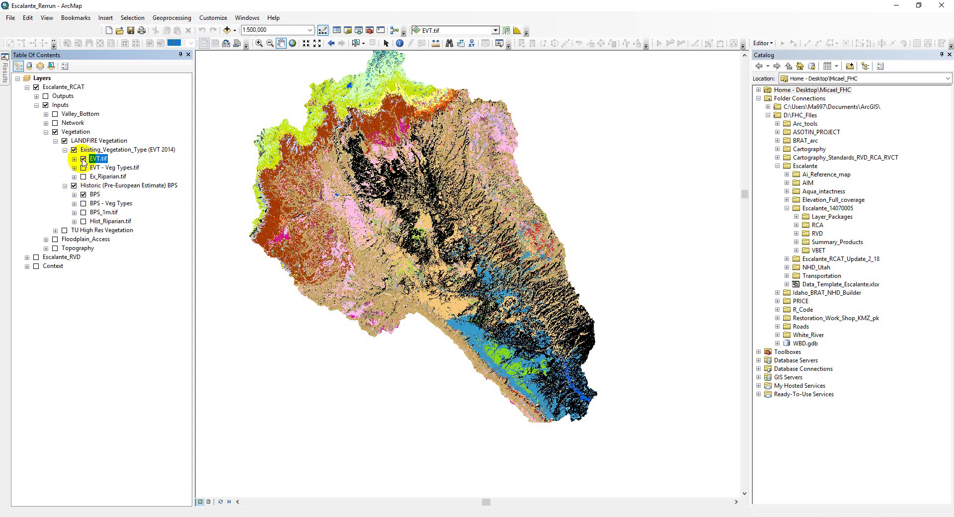
Step: Compare EVT.tif against BPS by toggling EVT.tif repeatedly, then switch both off
click(84, 159)
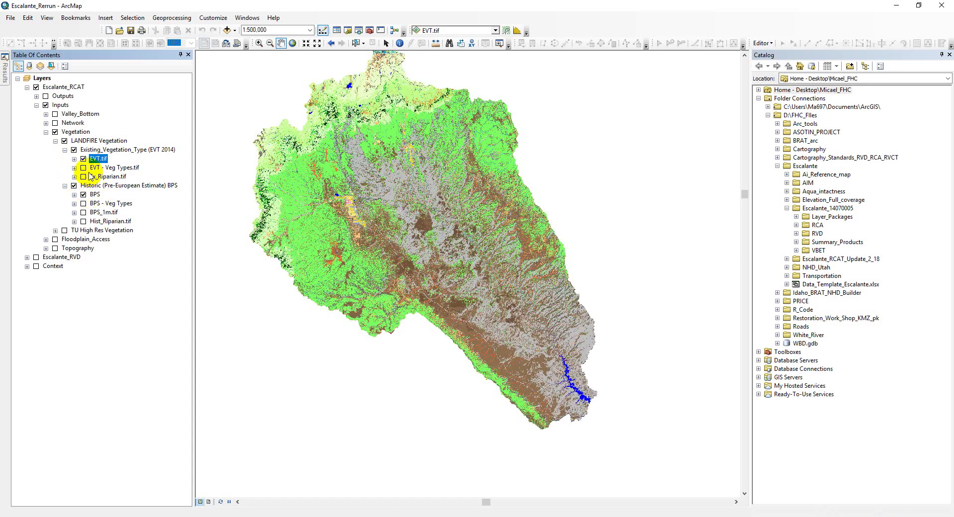
click(74, 194)
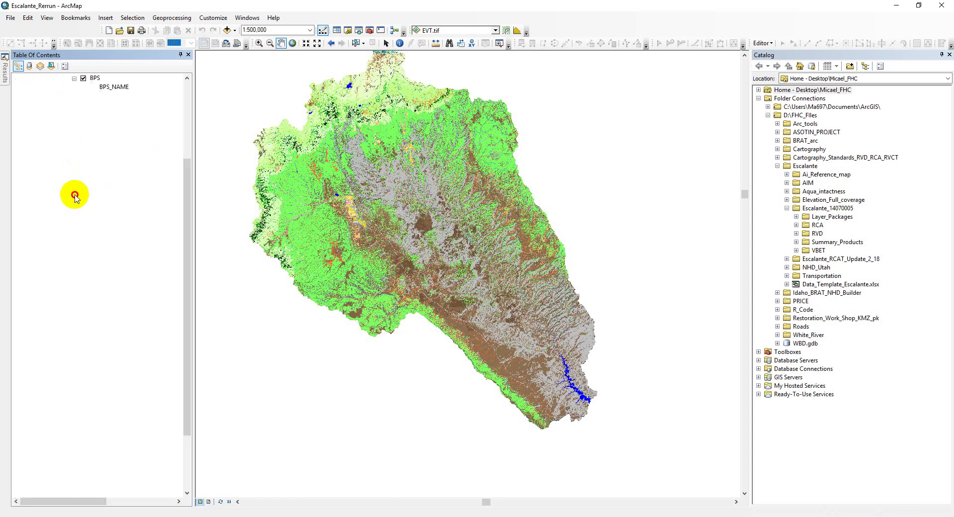
click(74, 78)
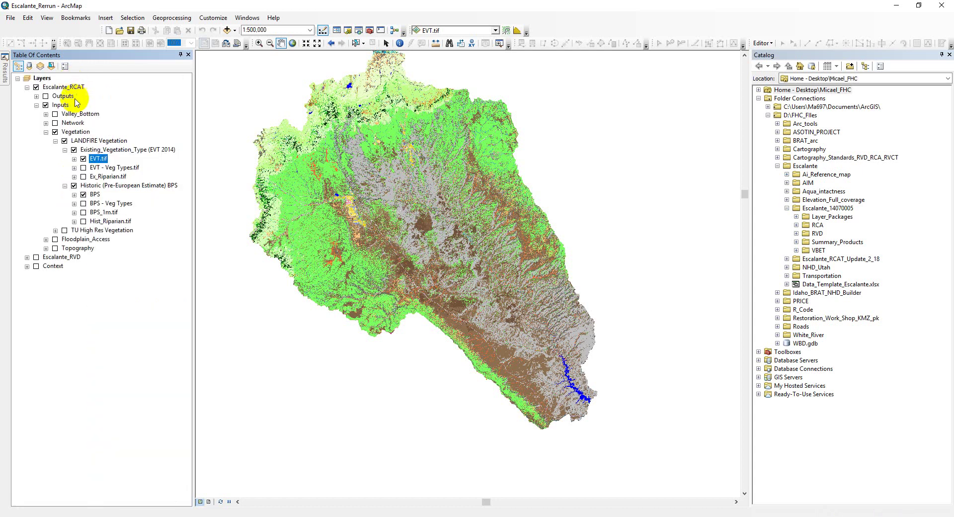
click(74, 158)
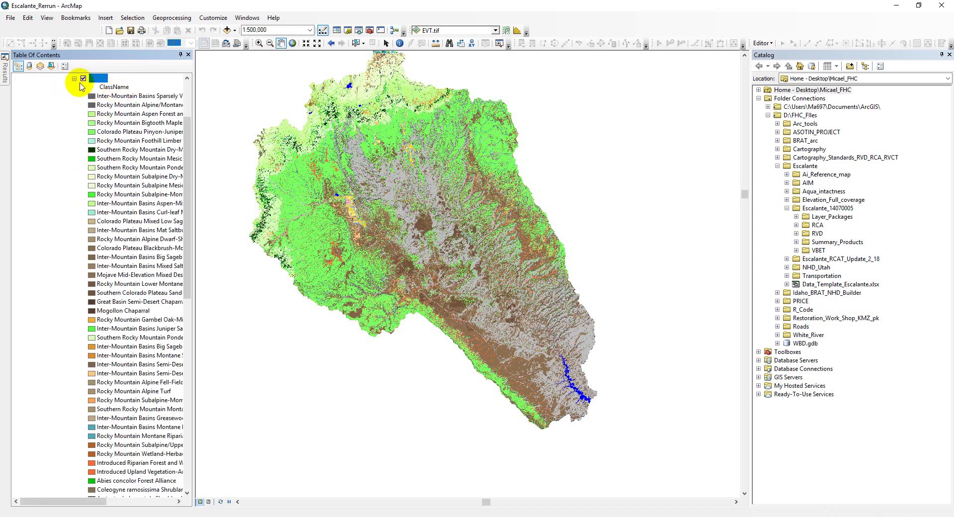
click(74, 78)
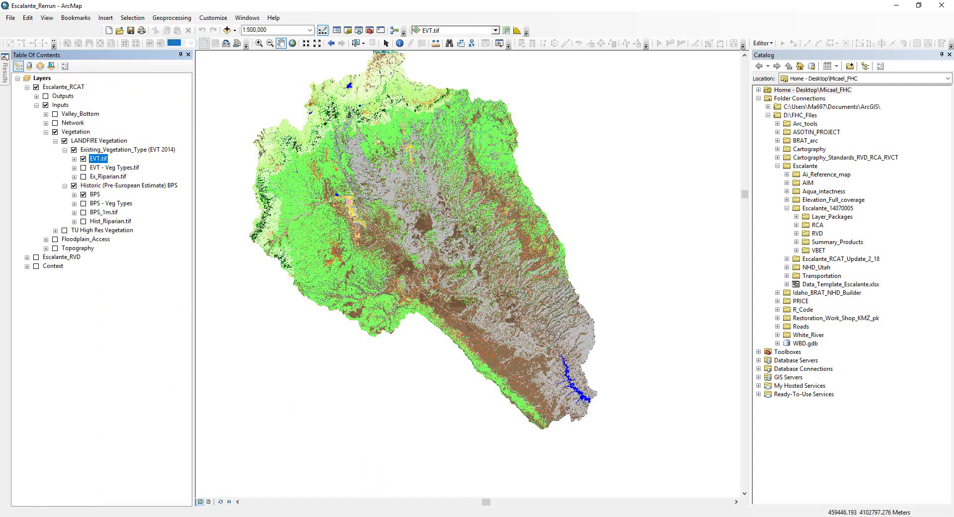
click(83, 158)
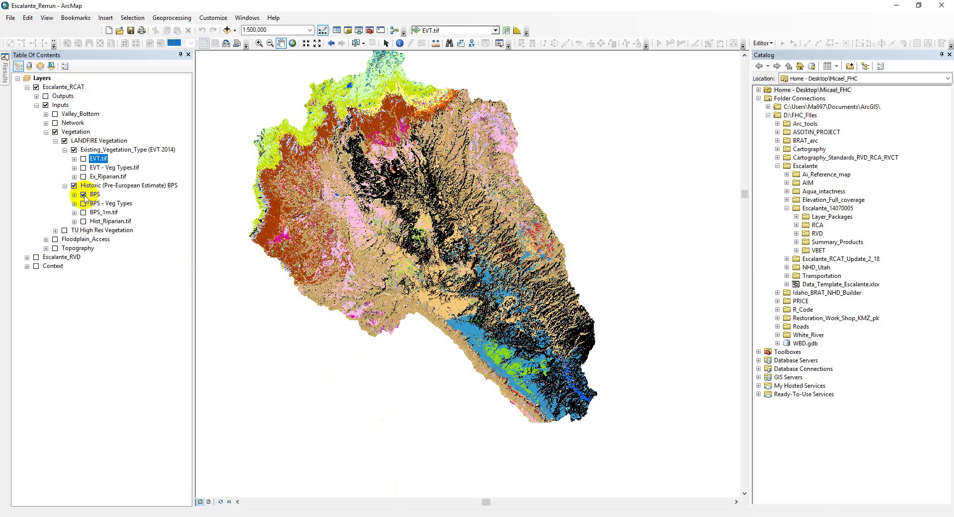
click(83, 158)
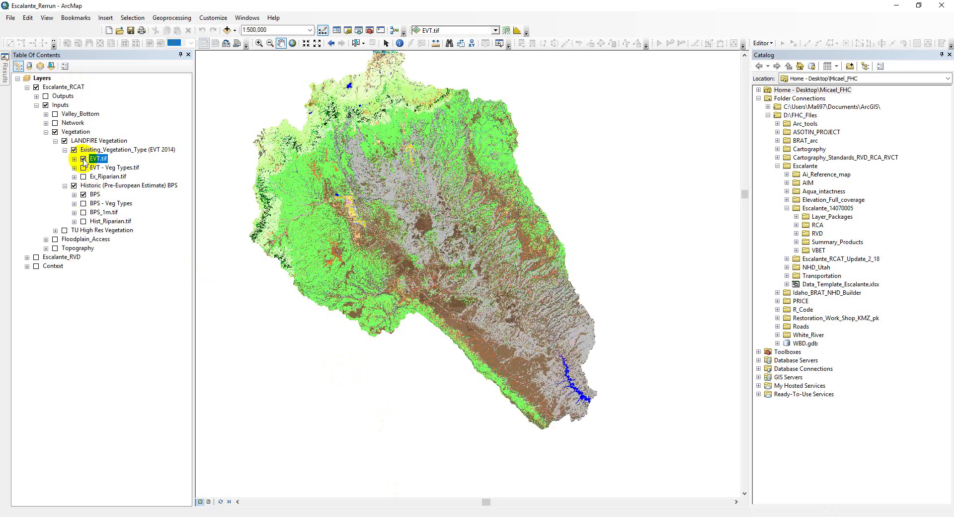
click(83, 159)
click(83, 159)
click(83, 159)
click(83, 195)
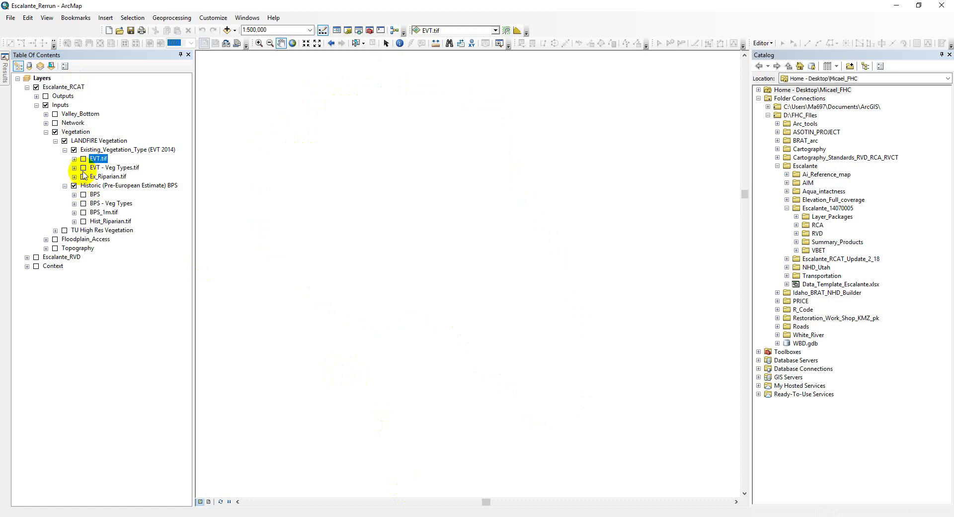
Step: Compare EVT - Veg Types.tif with BPS - Veg Types, then switch both off to clear the map
click(83, 167)
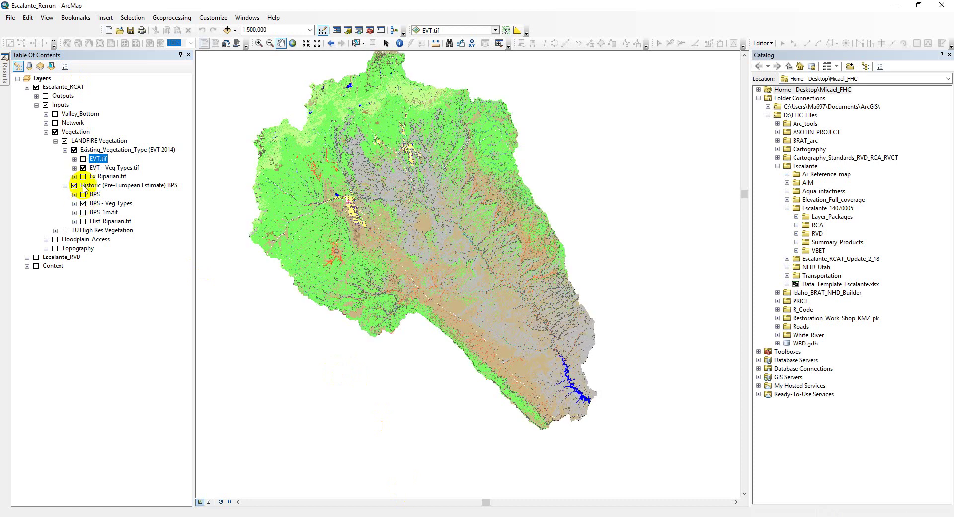
click(82, 167)
click(83, 167)
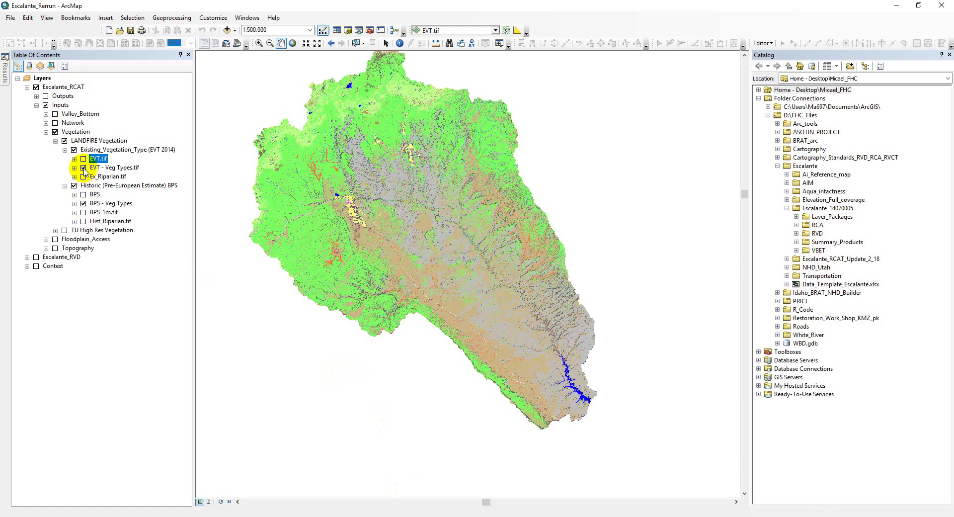
click(83, 204)
click(83, 167)
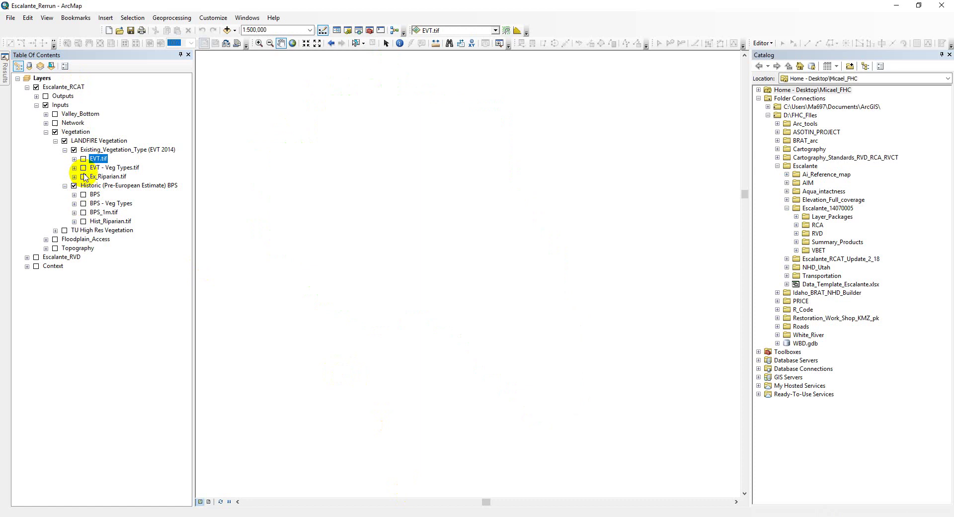
Step: Compare the Ex_Riparian.tif and Hist_Riparian.tif rasters by toggling them and their legends
click(83, 176)
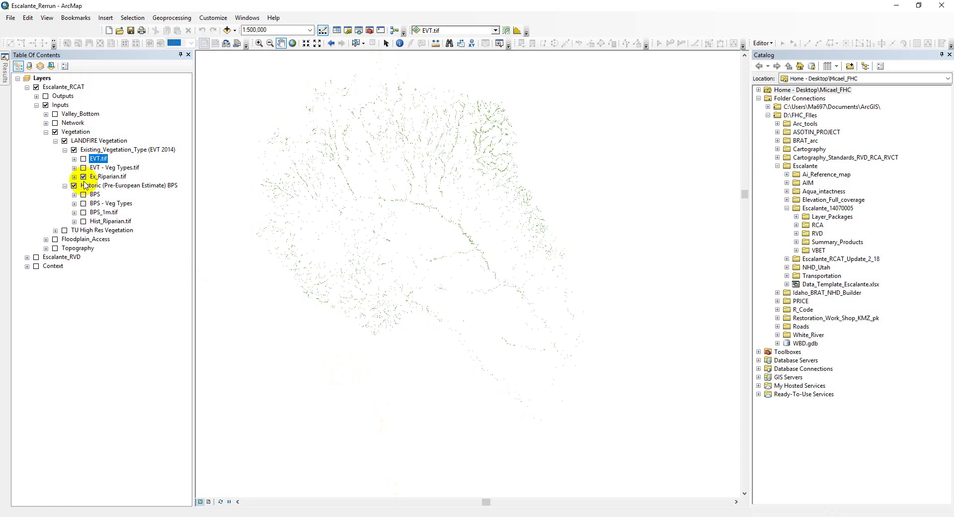
click(83, 221)
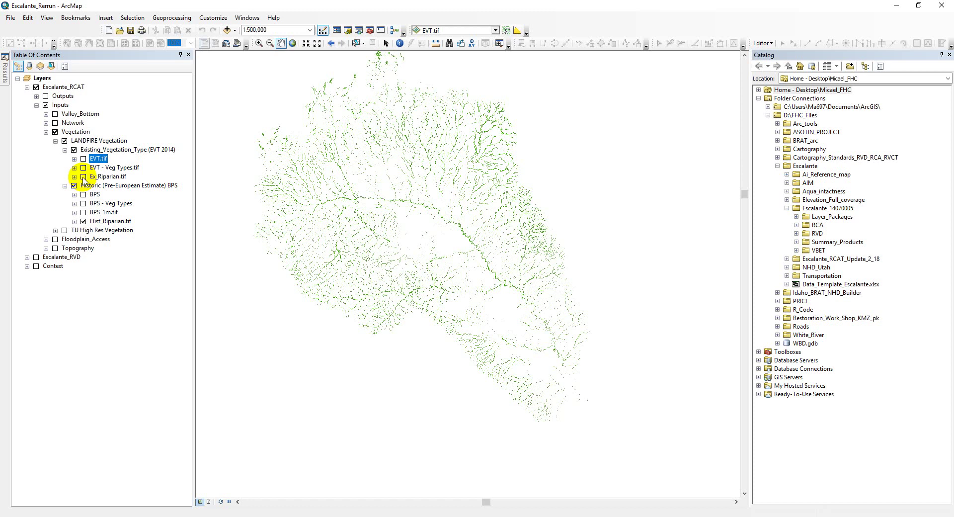
click(74, 222)
click(74, 176)
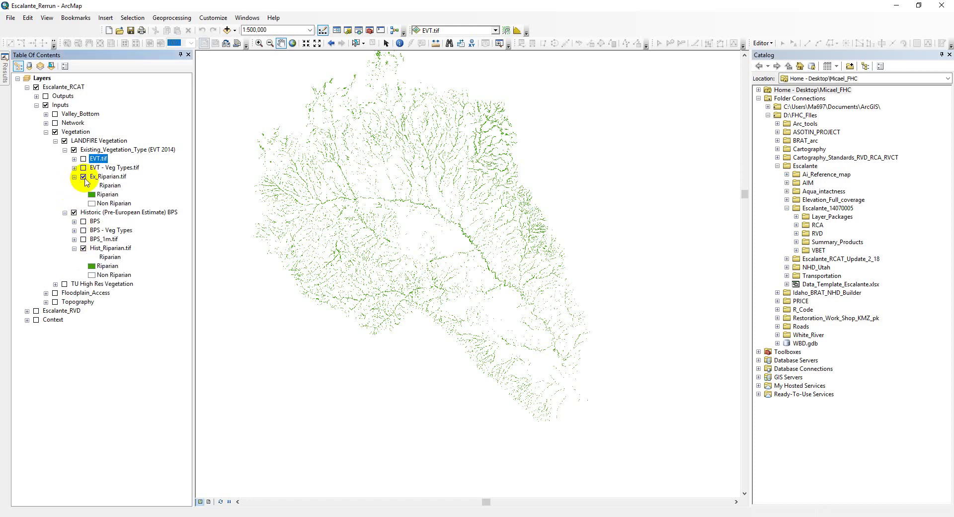
click(83, 177)
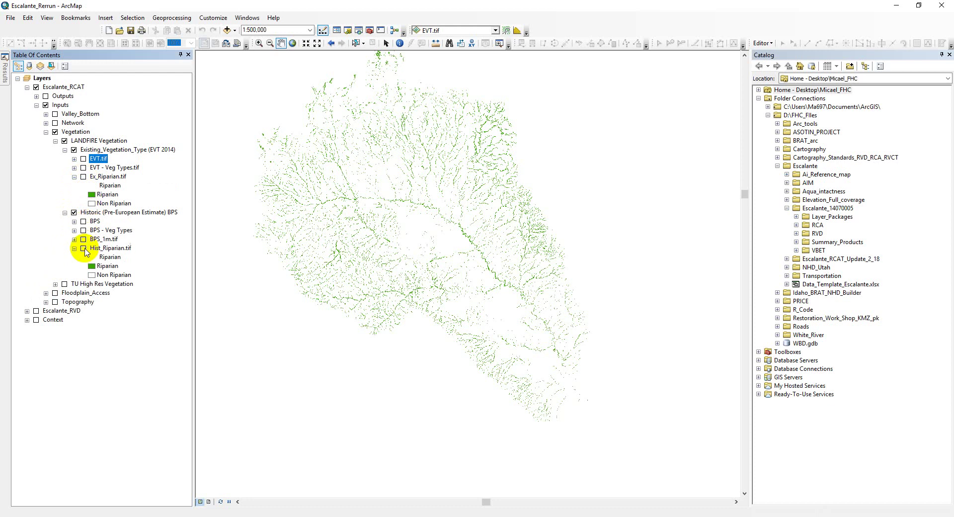
click(89, 194)
click(83, 177)
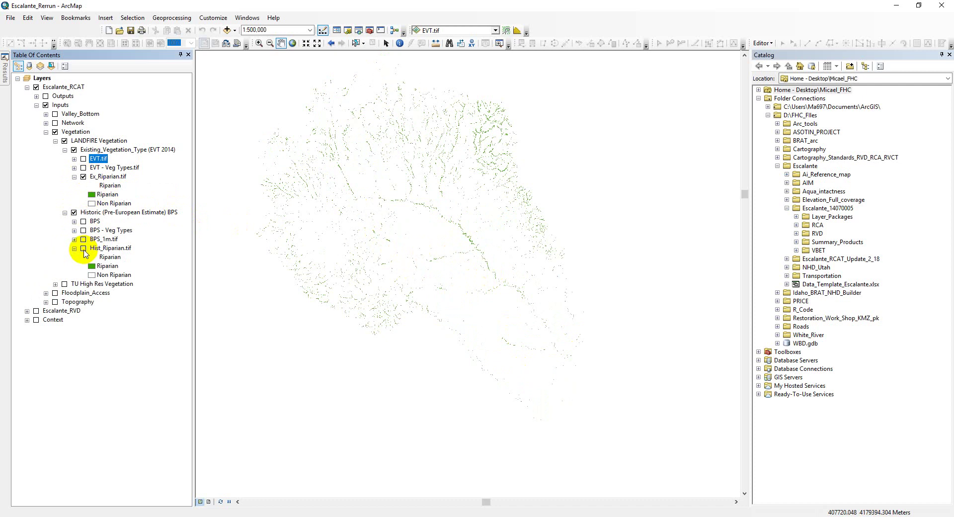
click(84, 248)
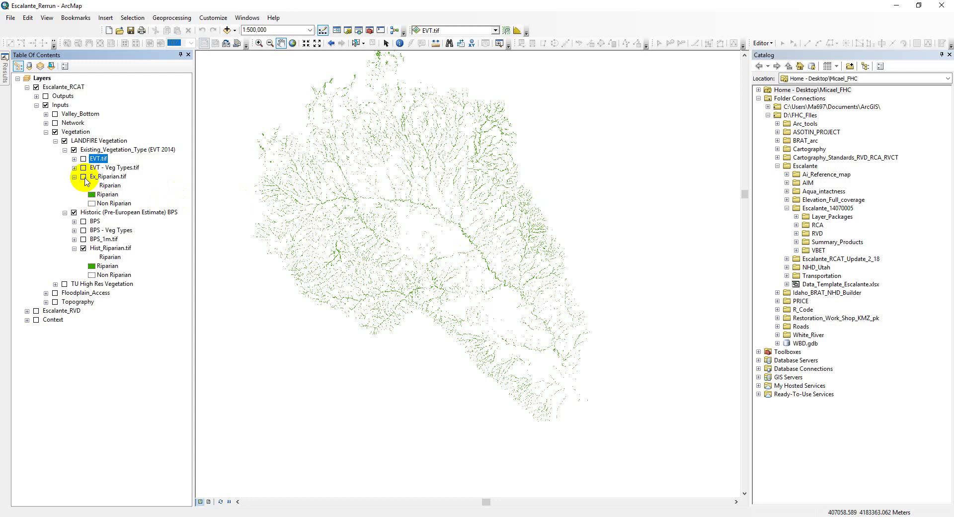
Step: Switch off Hist_Riparian, the Historic BPS group and LANDFIRE existing vegetation, collapsing them
click(83, 177)
click(74, 177)
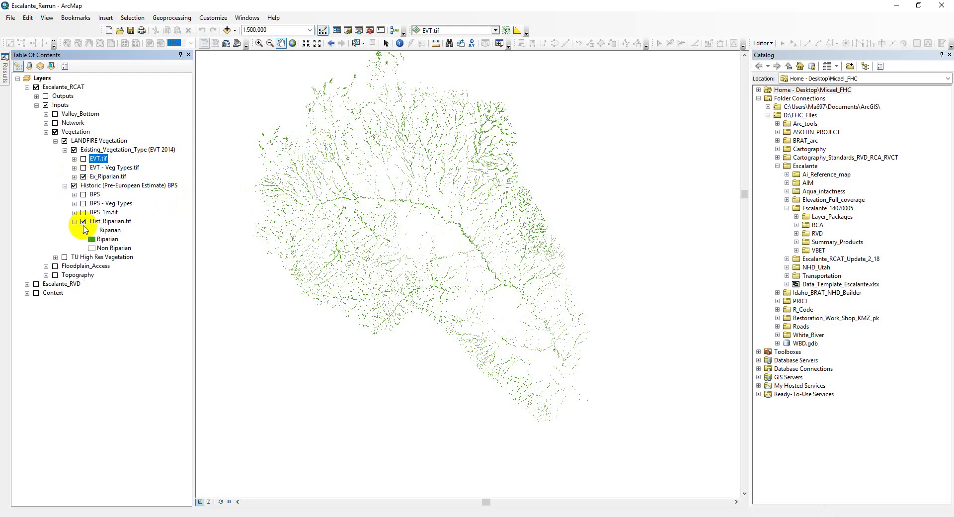
click(84, 221)
click(74, 186)
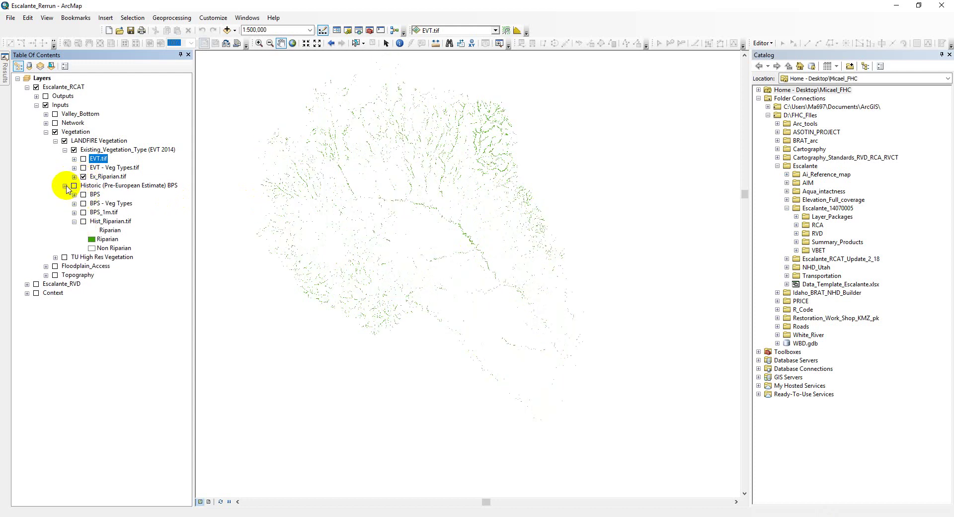
click(65, 185)
click(64, 149)
click(74, 150)
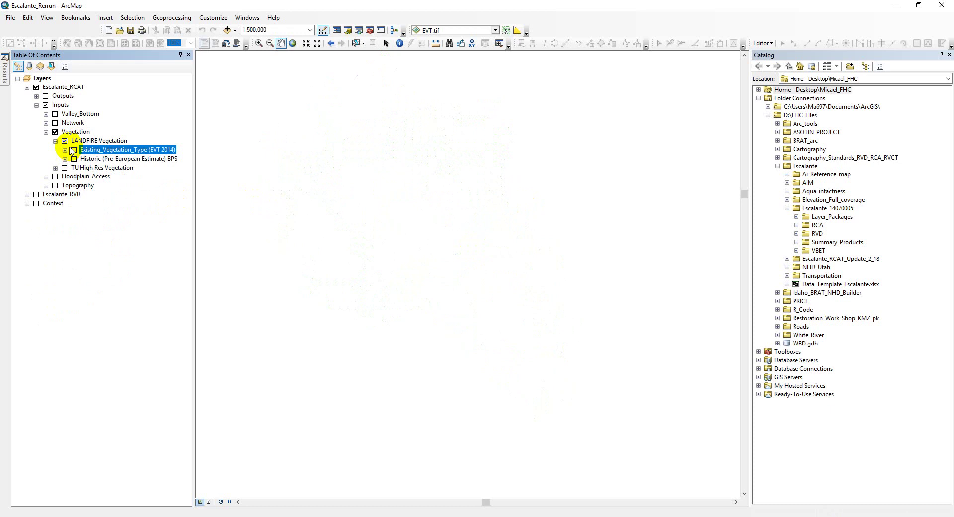
click(65, 140)
Step: Display TU_1m_Vegetation_Data.tif with its class legend and a wider layer list
click(55, 141)
click(55, 149)
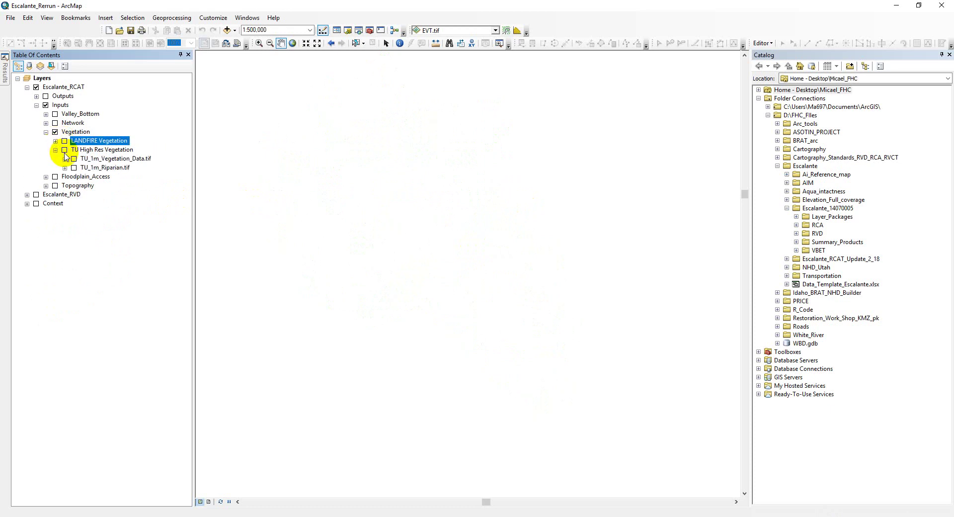
click(64, 150)
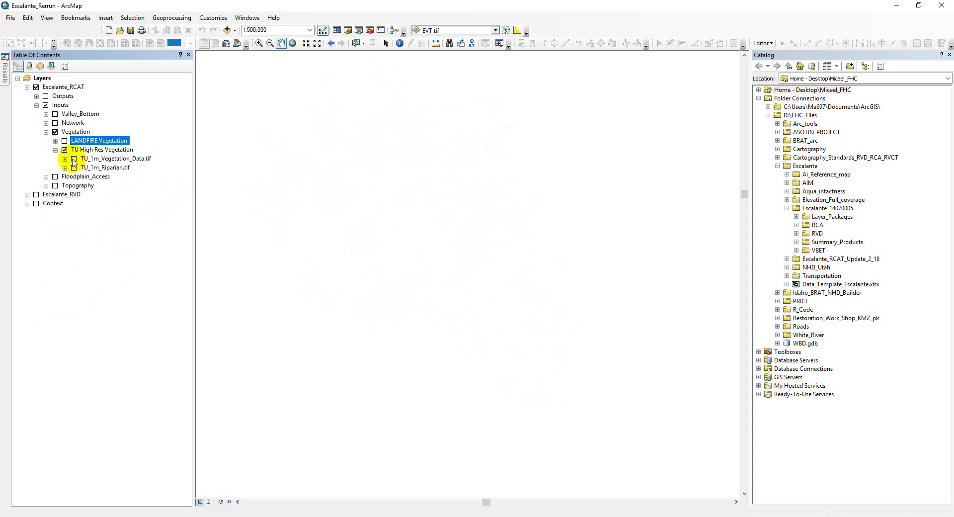
click(73, 159)
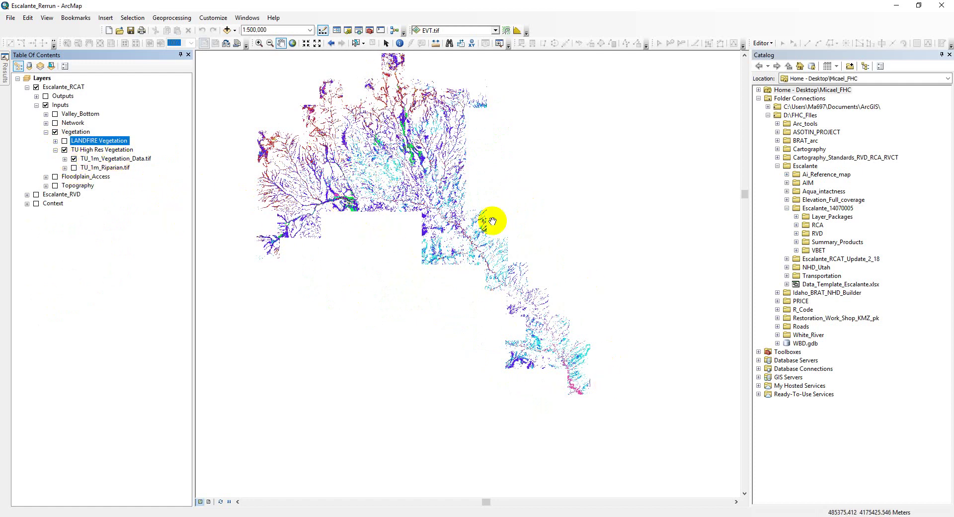
click(65, 159)
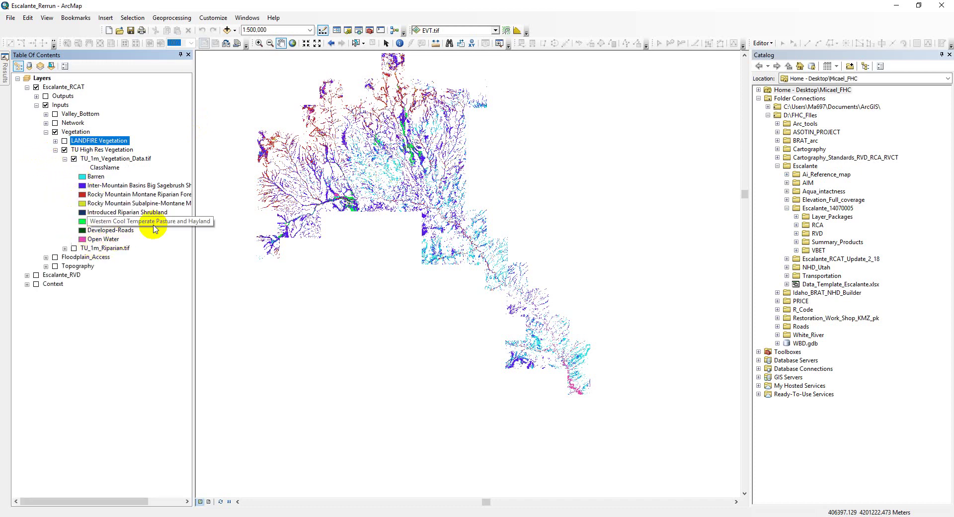
drag(193, 246, 254, 240)
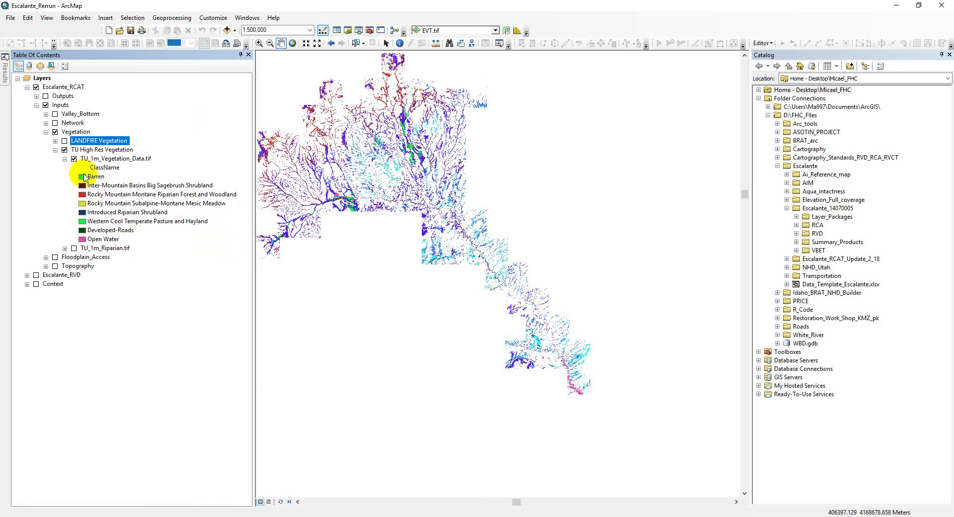
click(65, 159)
Step: Swap to TU_1m_Riparian.tif, pan to the riparian areas, then switch it off and collapse the groups
click(74, 158)
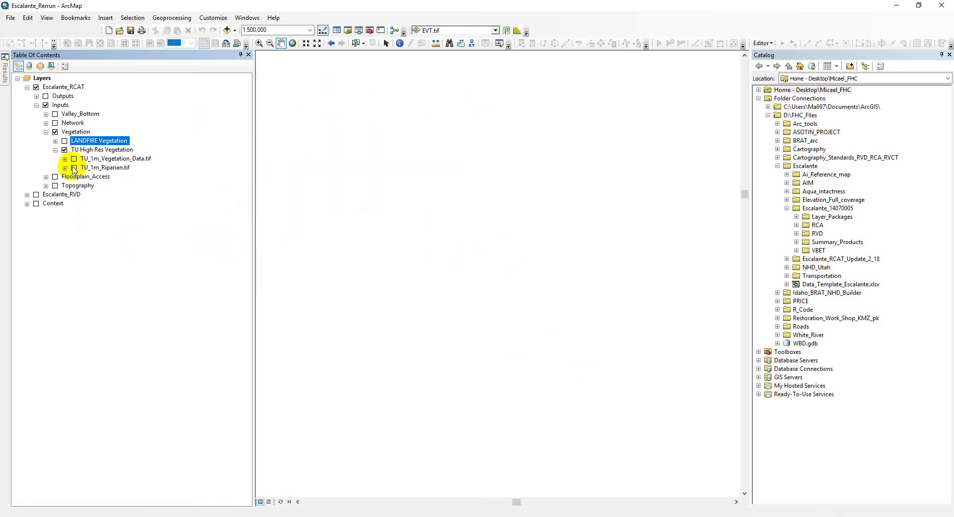
click(73, 167)
drag(317, 196, 361, 214)
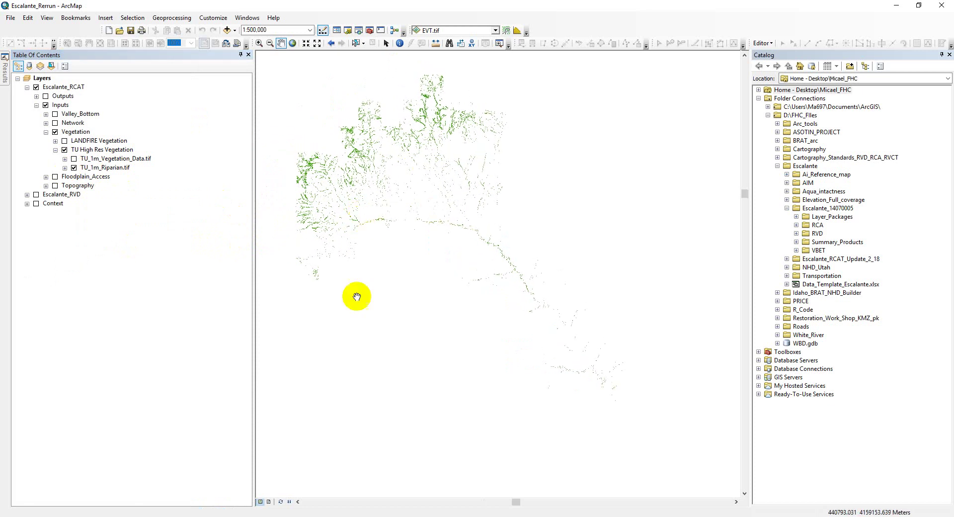
click(73, 167)
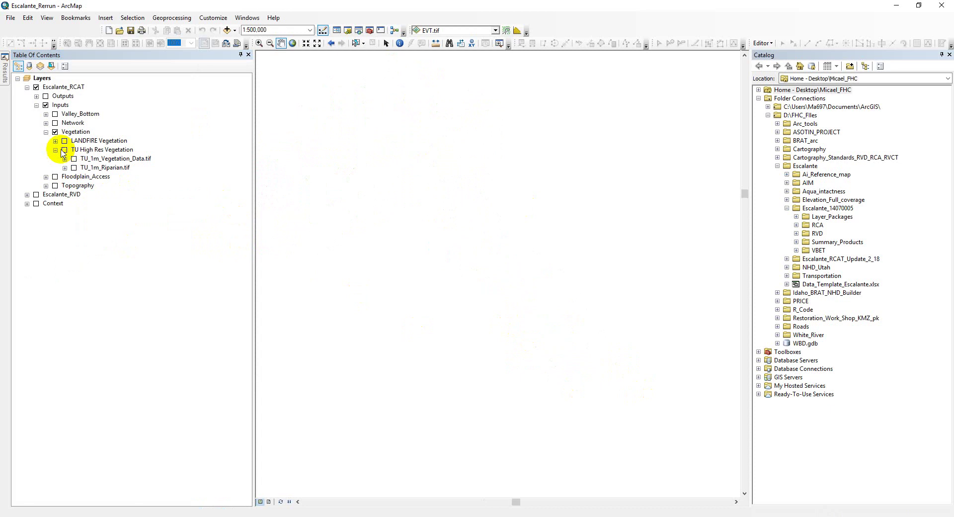
click(55, 150)
click(46, 133)
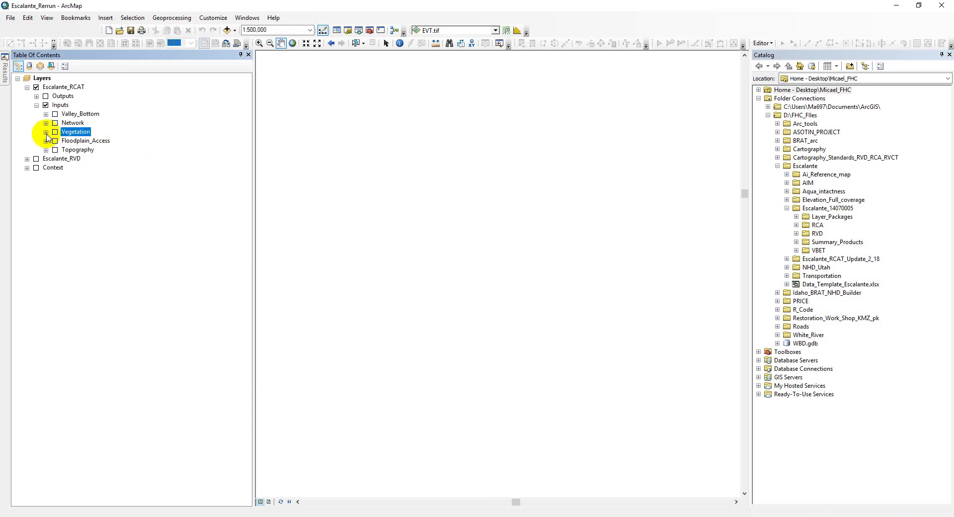
Step: Display the 14070005_FP_Connectivity layer under Floodplain_Access and zoom in on it
click(46, 141)
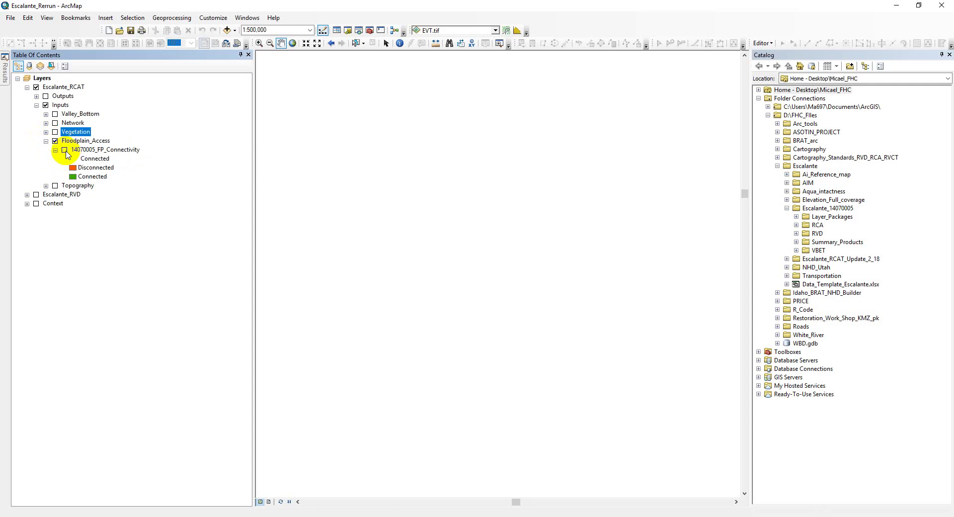
click(65, 151)
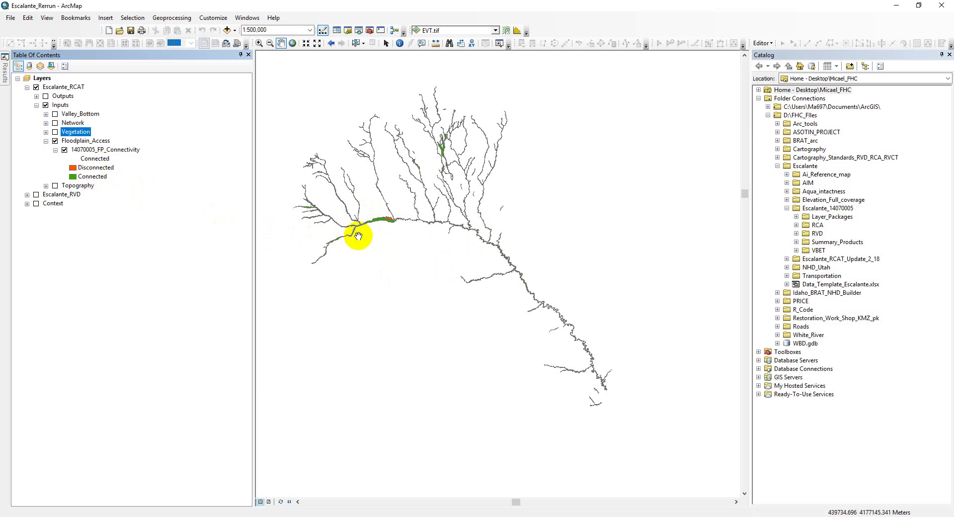
scroll(397, 227, up, 1)
scroll(397, 228, up, 2)
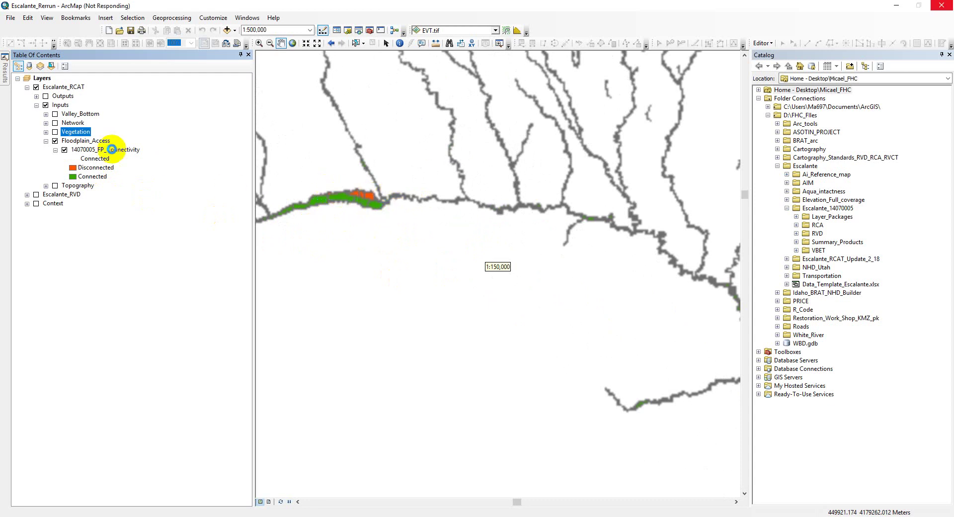
click(83, 177)
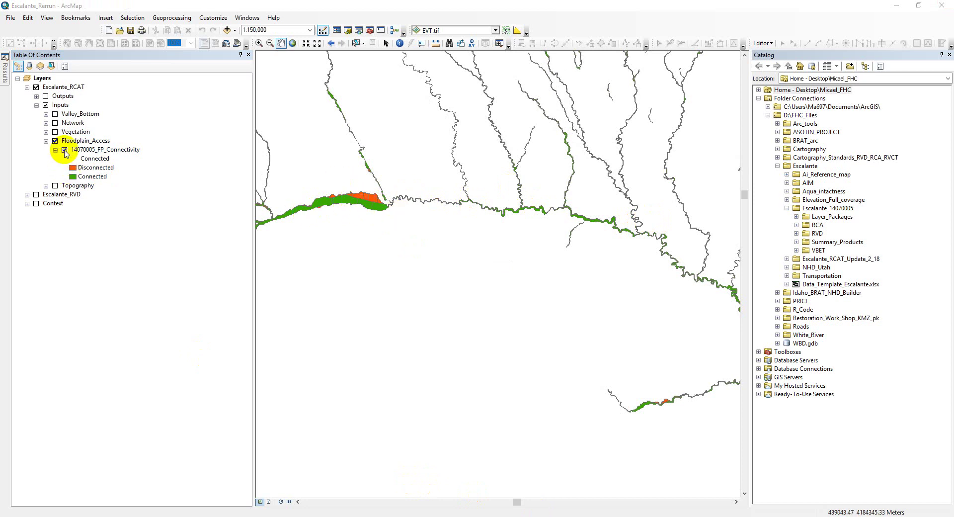
Step: Switch off FP_Connectivity and Floodplain_Access and collapse the group
click(65, 150)
click(55, 149)
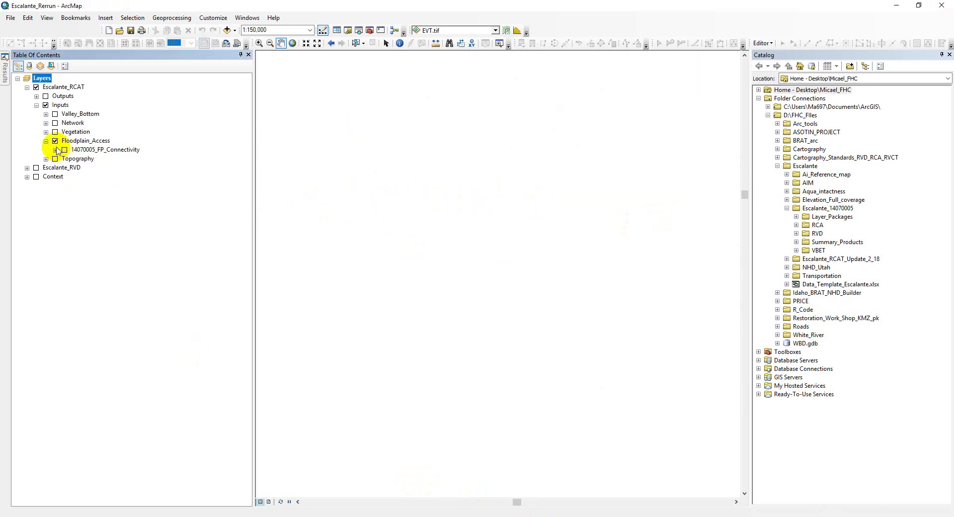
click(55, 141)
click(46, 141)
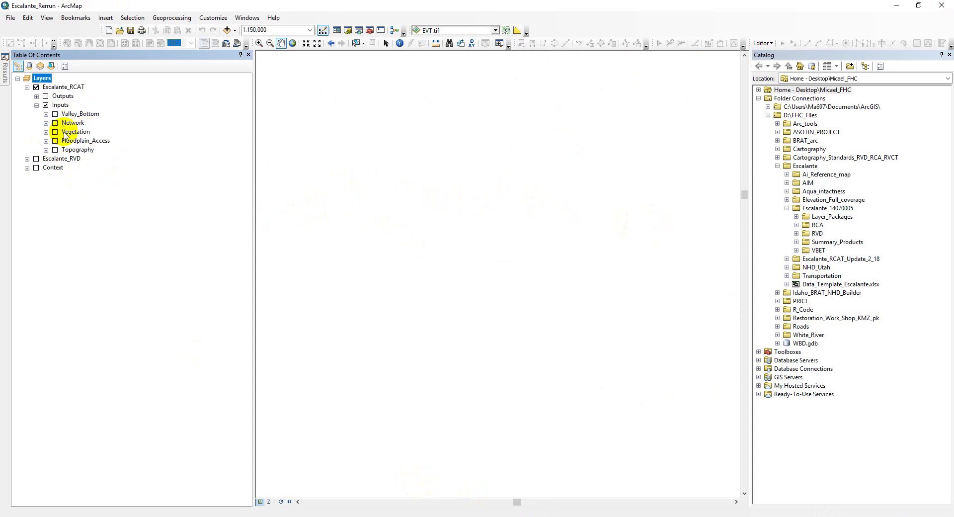
Step: Collapse Inputs, expand Outputs and the RCA group, and bring up 14070005_1m_RCA's context menu
click(36, 105)
click(36, 96)
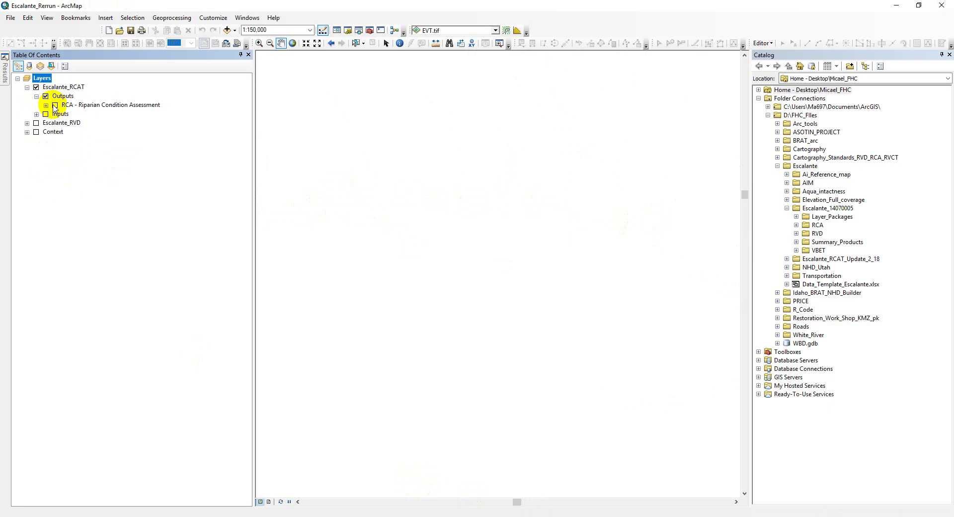
click(46, 105)
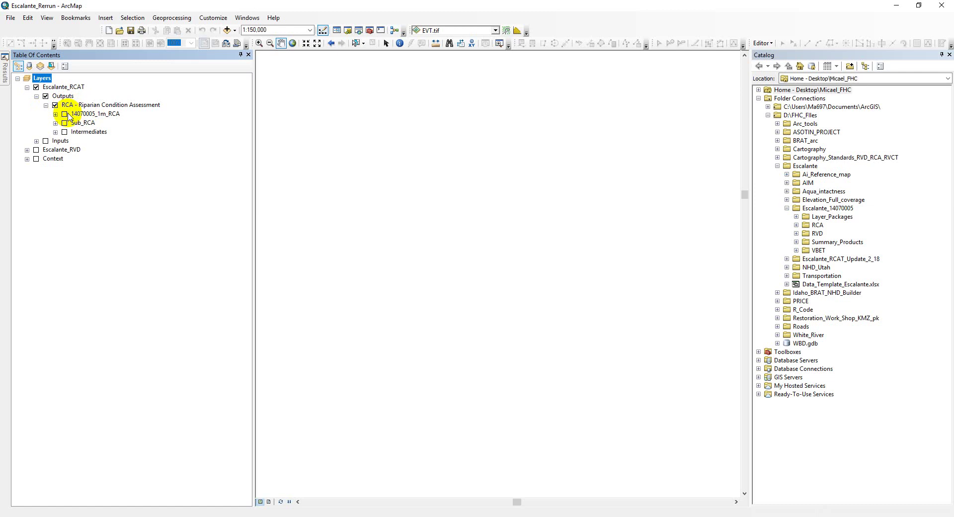
click(56, 114)
right_click(77, 114)
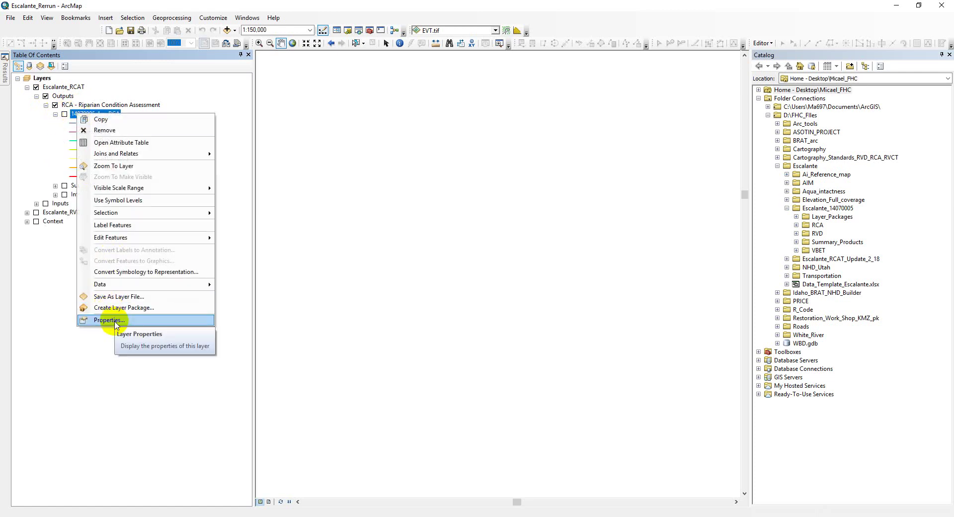
Step: Read the 14070005_1m_RCA layer's Properties description on the General tab, then close with OK
click(109, 320)
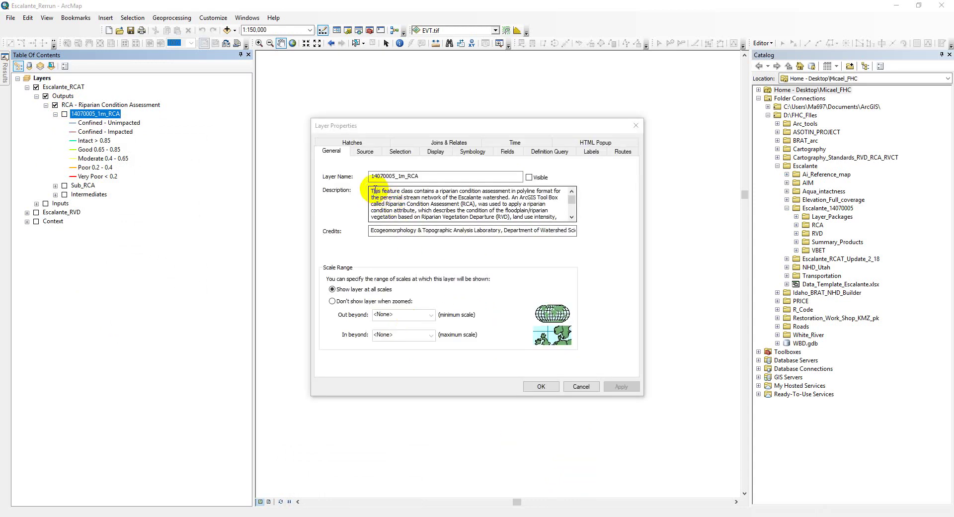
drag(389, 128, 379, 93)
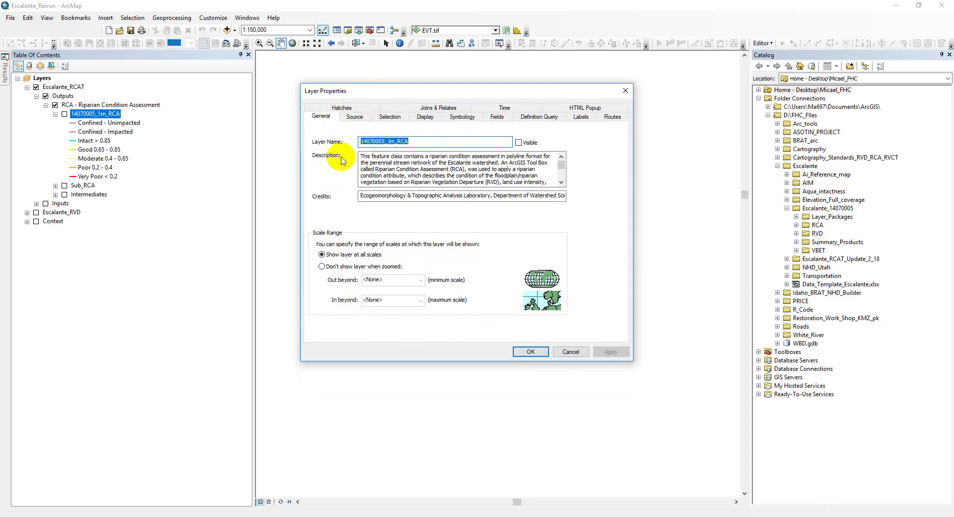
scroll(437, 169, down, 4)
scroll(451, 169, down, 4)
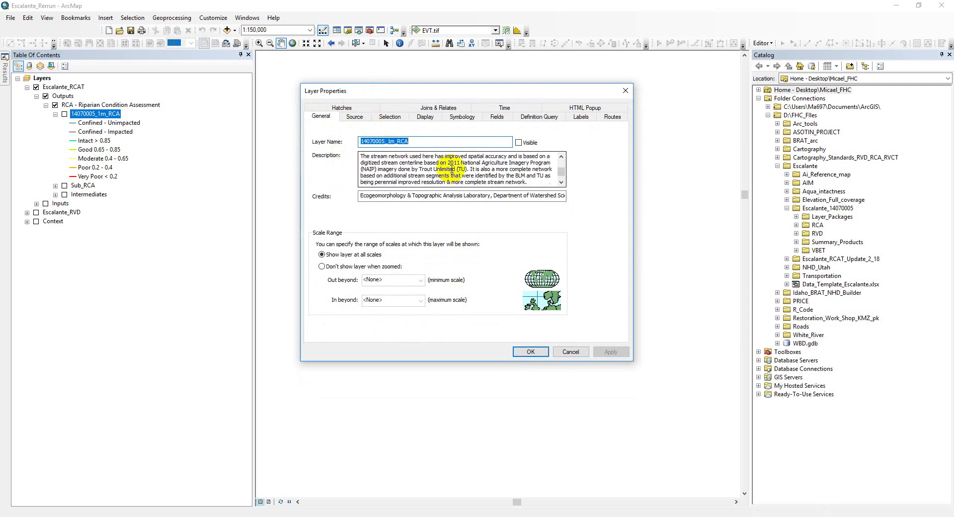
scroll(451, 169, up, 8)
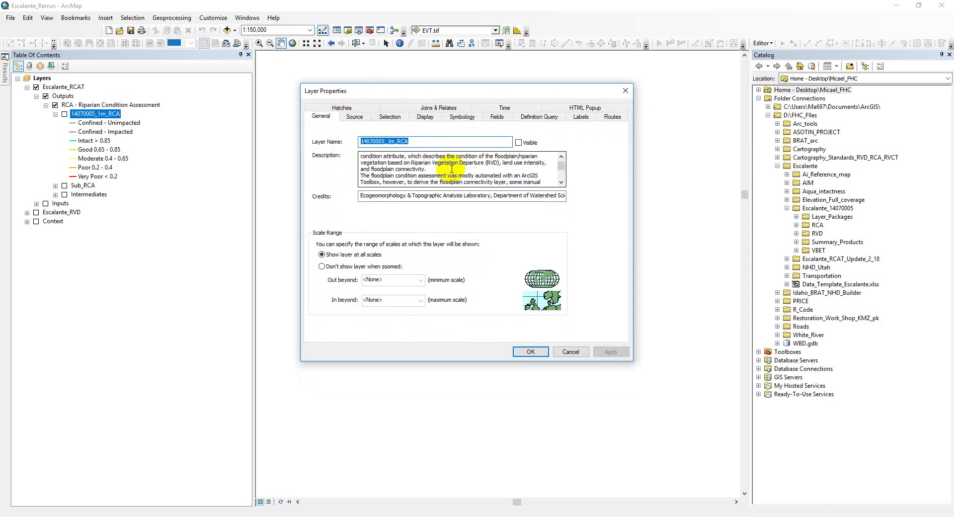
scroll(451, 169, down, 8)
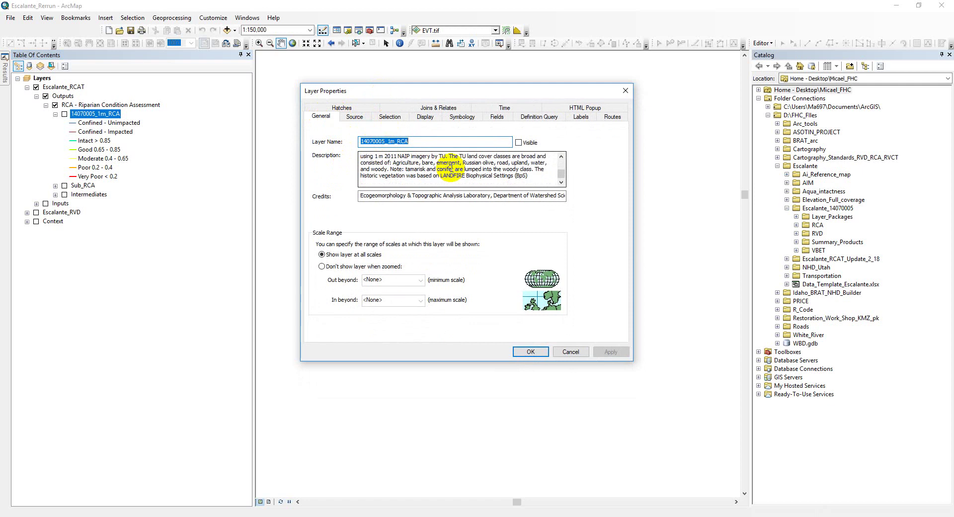
scroll(449, 168, up, 8)
scroll(449, 169, down, 8)
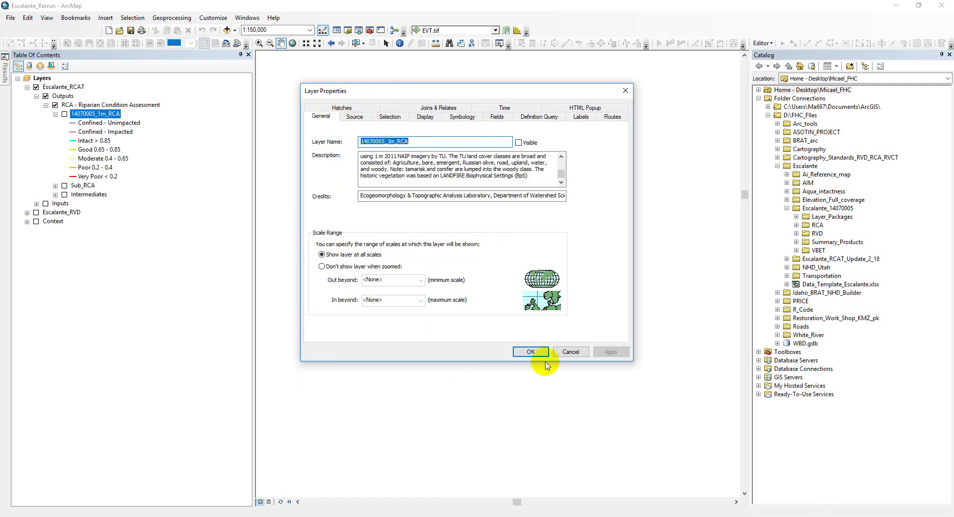
click(531, 351)
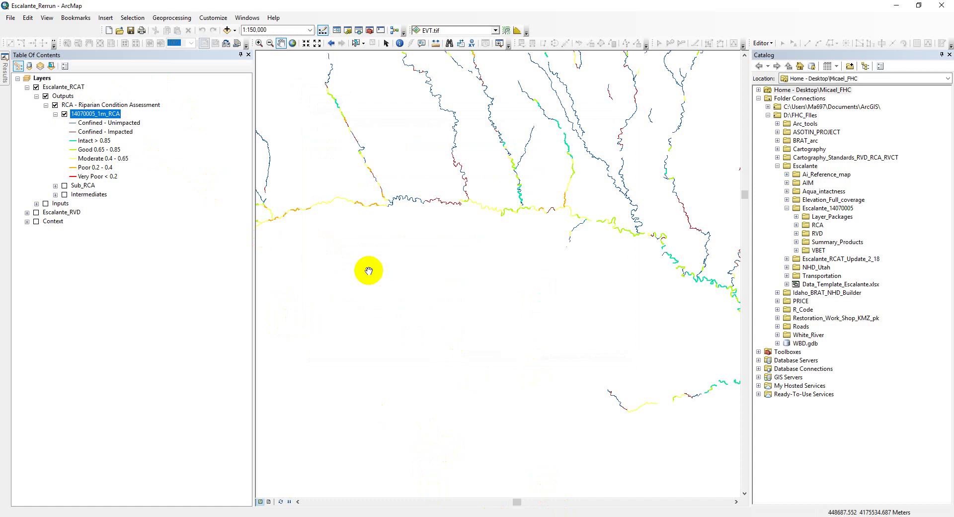
Step: Zoom to view the whole 14070005_1m_RCA network, collapsing and re-expanding its legend
scroll(475, 209, down, 4)
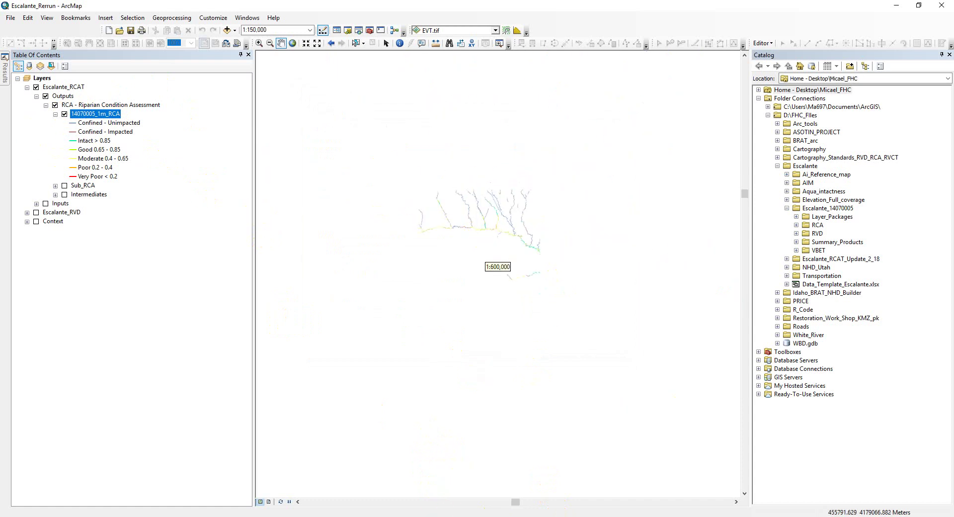
scroll(464, 240, up, 1)
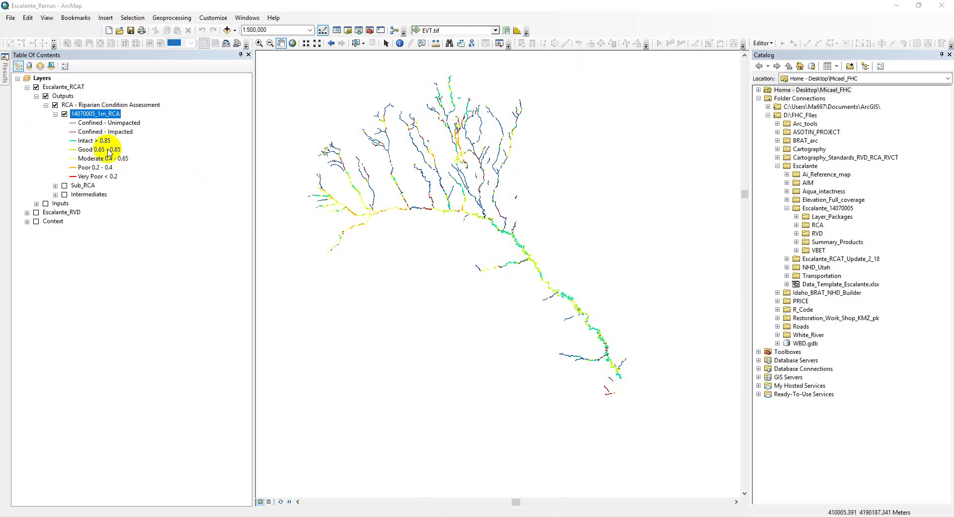
click(55, 115)
click(56, 114)
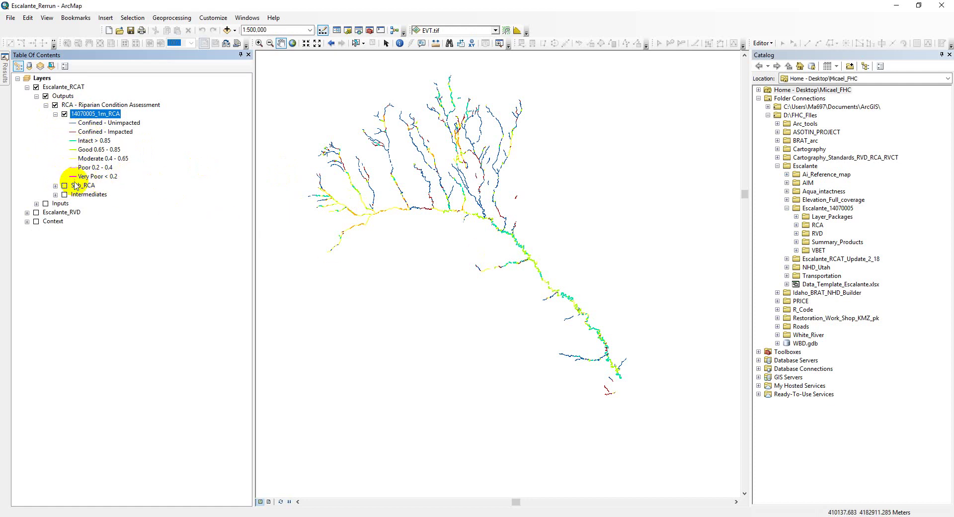
Step: Hide 14070005_1m_RCA and turn on 14070005_FP_Access under Intermediates' Floodplain Accessibility
click(65, 114)
click(55, 114)
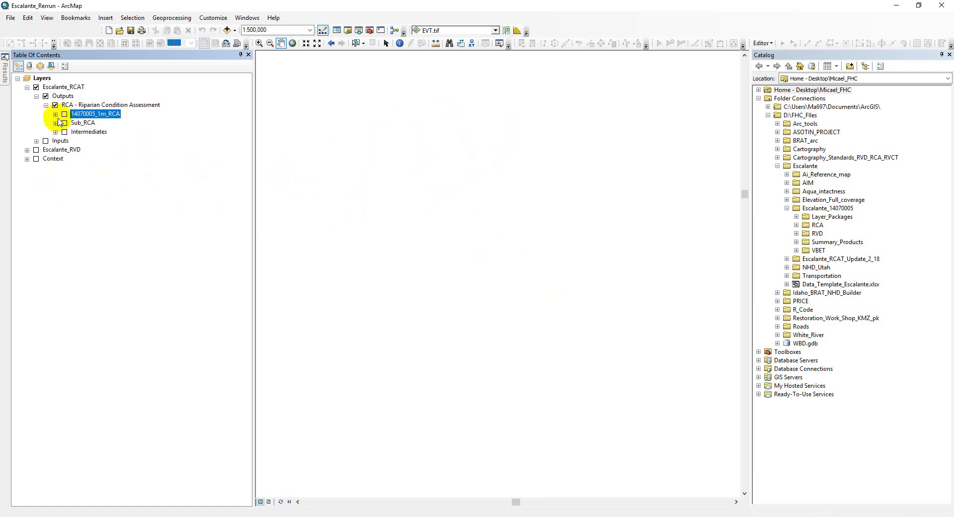
click(55, 132)
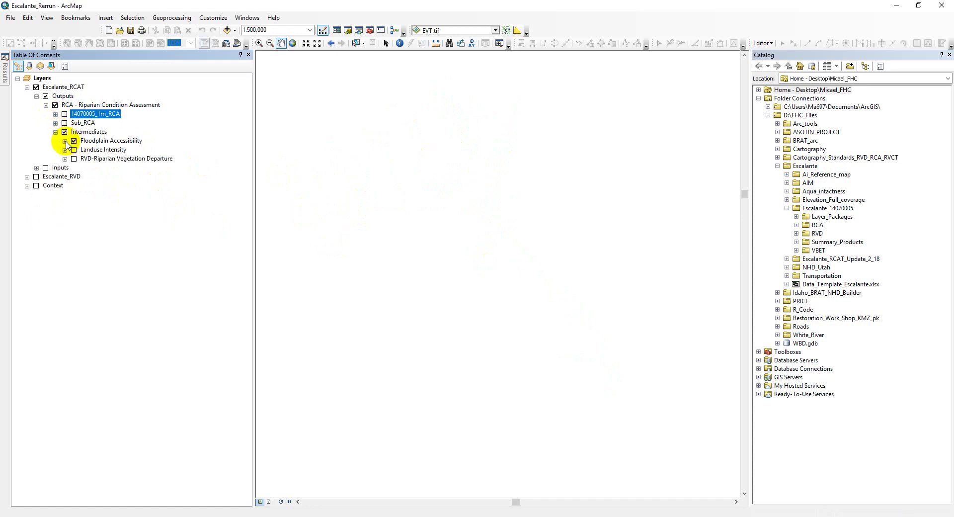
click(64, 142)
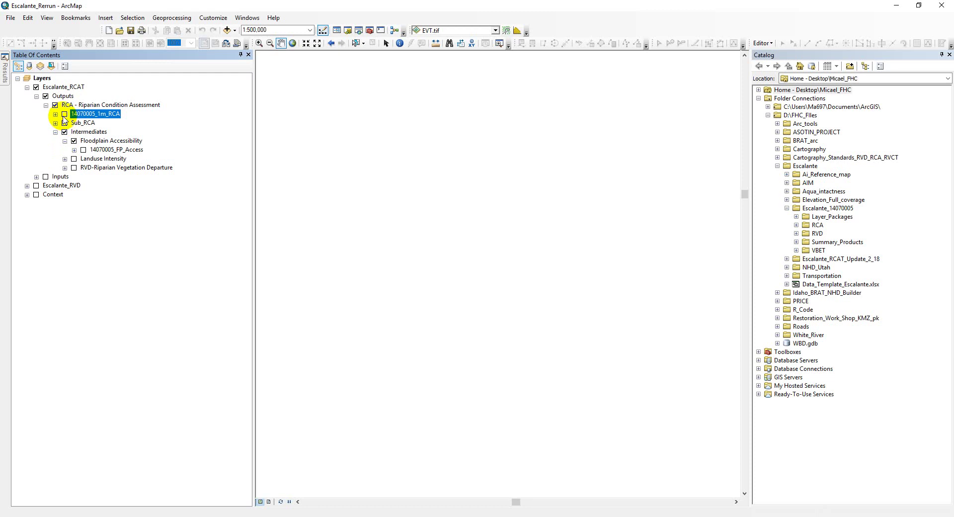
click(83, 149)
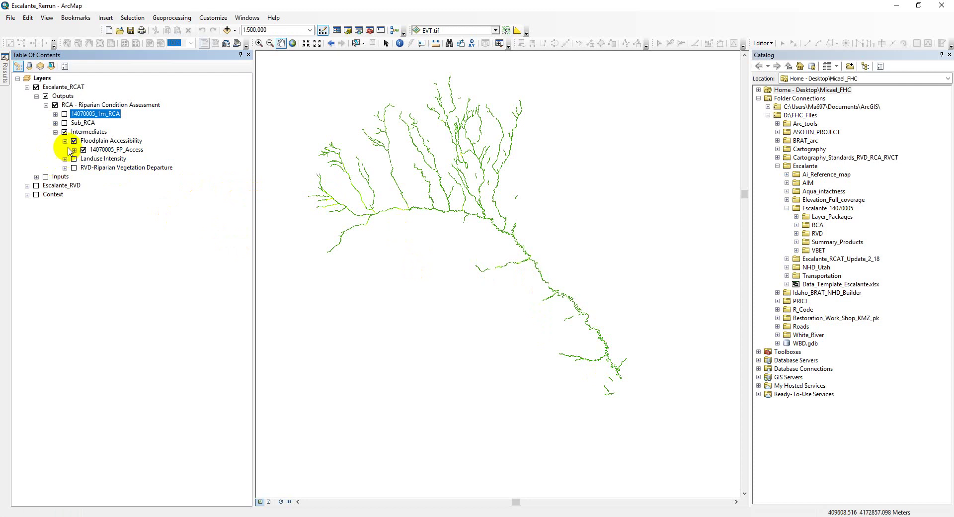
Step: Enable Inputs and Floodplain_Access, hide FP_Connectivity, and list FP_Access's CONNECT legend classes
click(37, 177)
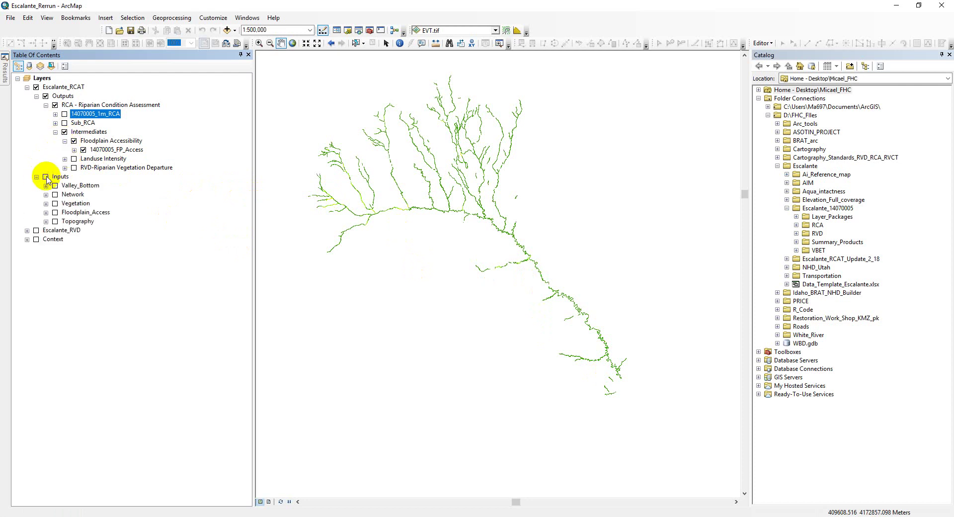
click(46, 177)
click(46, 213)
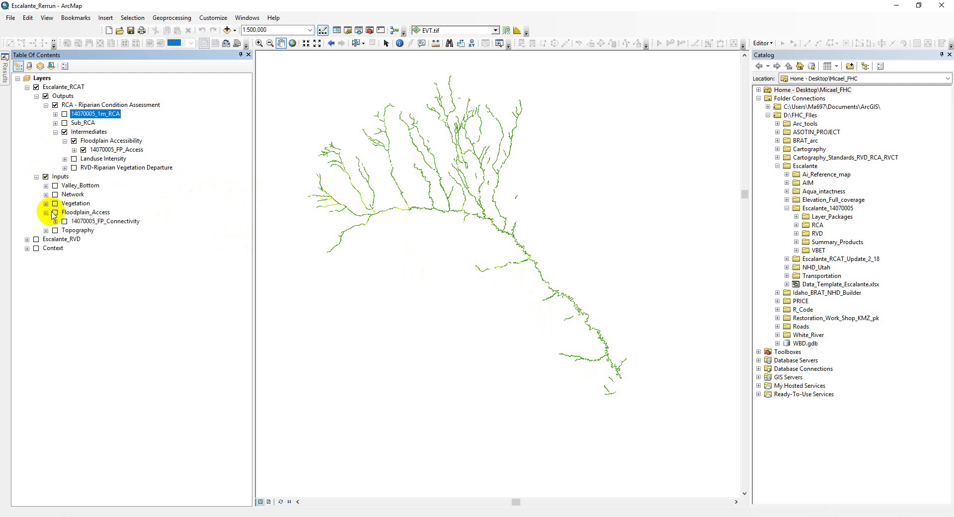
click(55, 213)
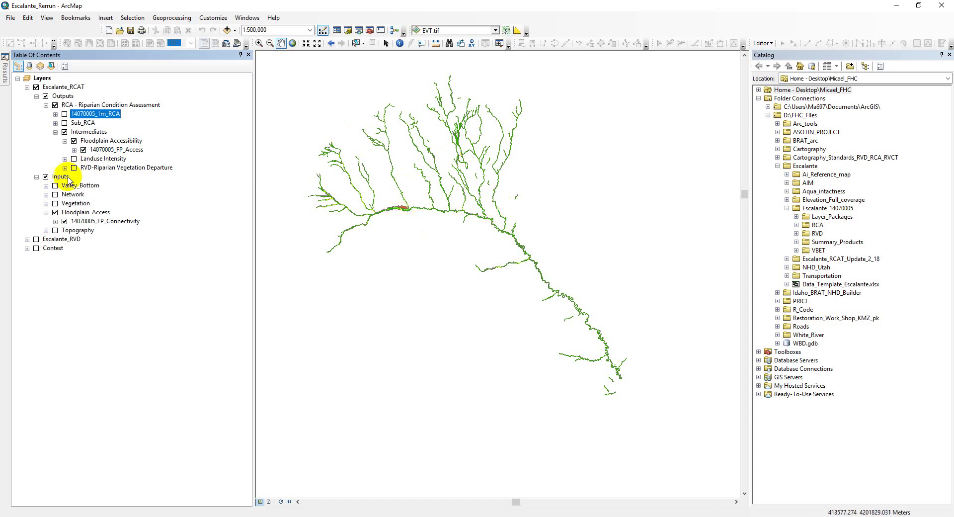
click(65, 222)
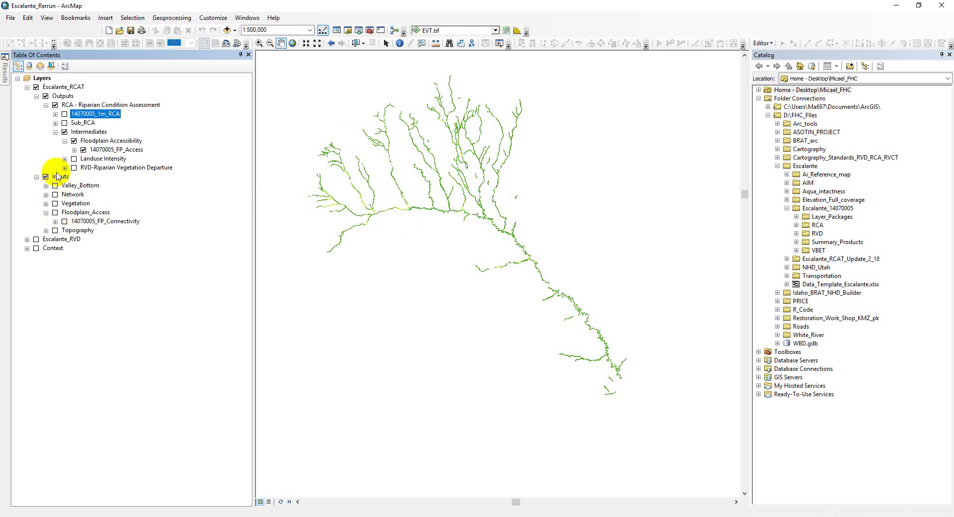
click(64, 132)
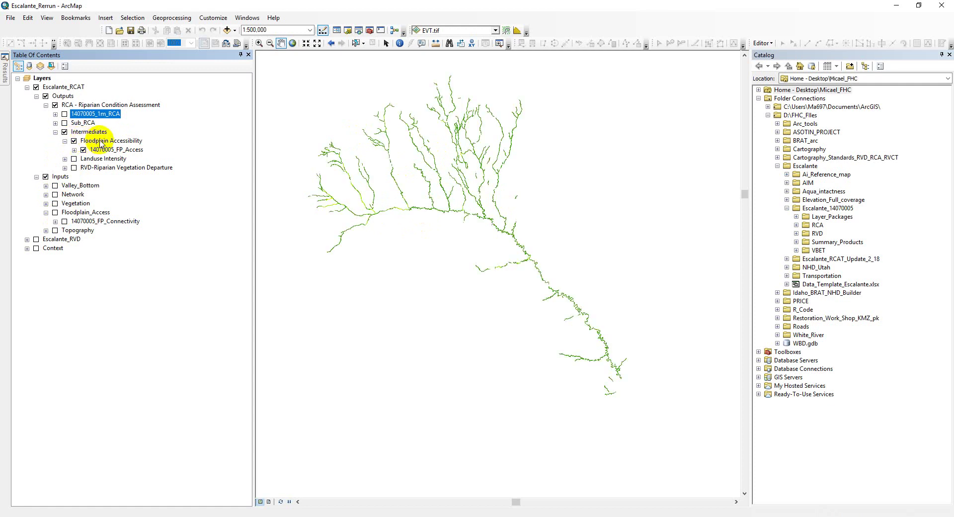
click(74, 150)
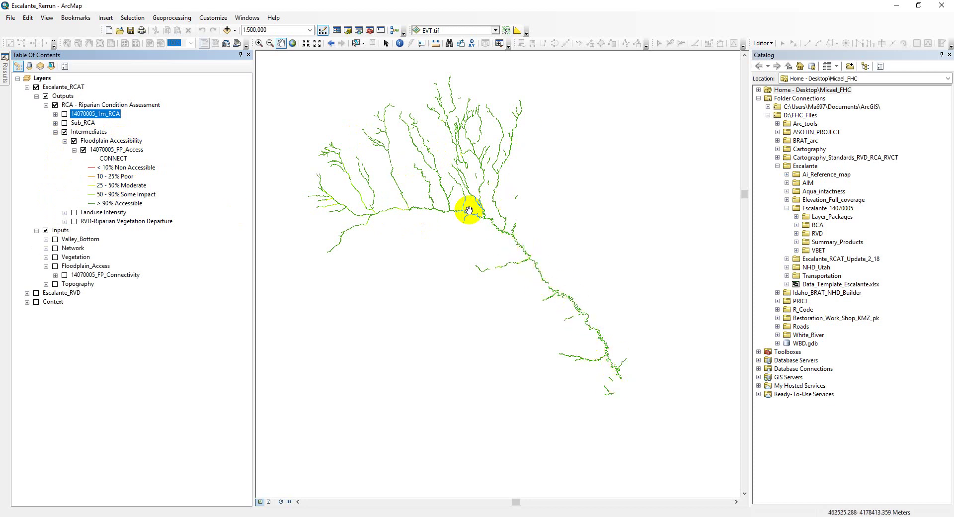
Step: Hide 14070005_FP_Access and switch off and collapse the Floodplain Accessibility group
click(83, 149)
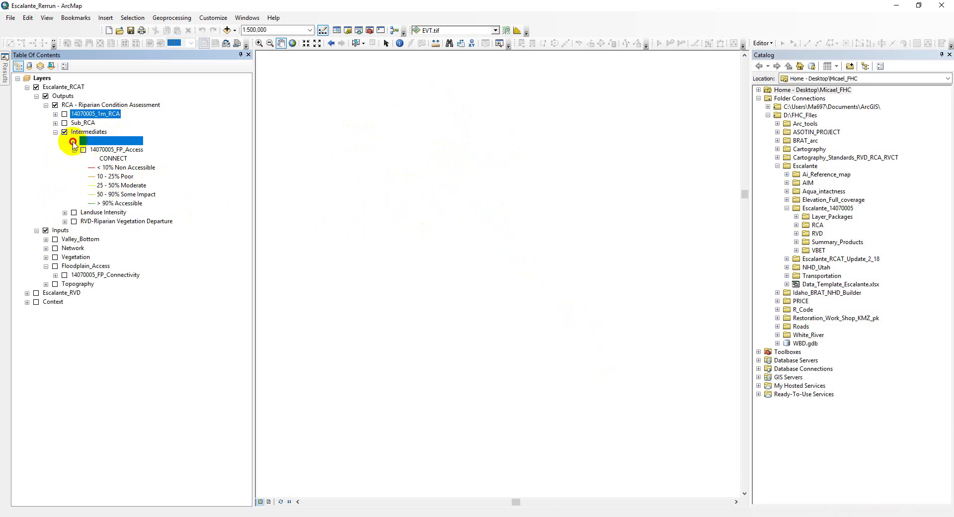
click(74, 150)
click(73, 140)
click(64, 141)
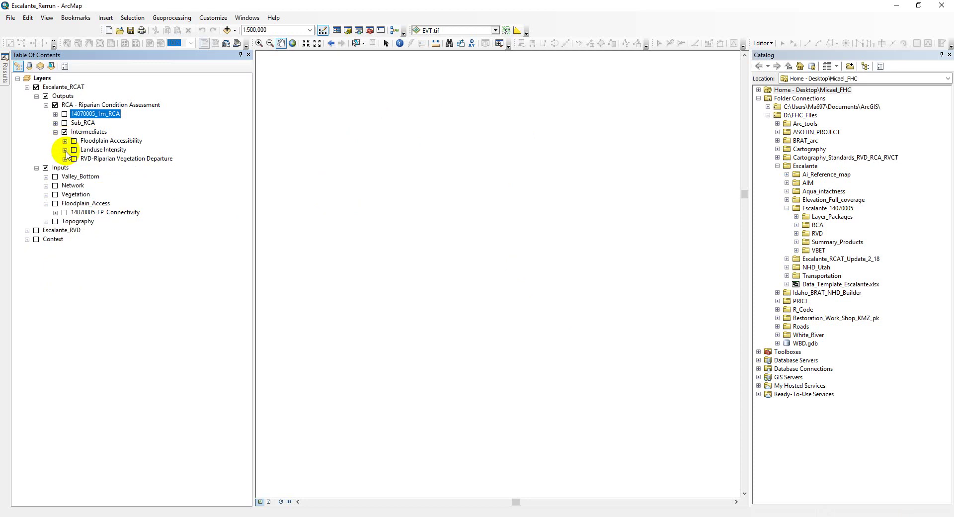
Step: Preview 14070005_LUI under Landuse Intensity with its intensity legend, then switch it off
click(64, 150)
click(83, 158)
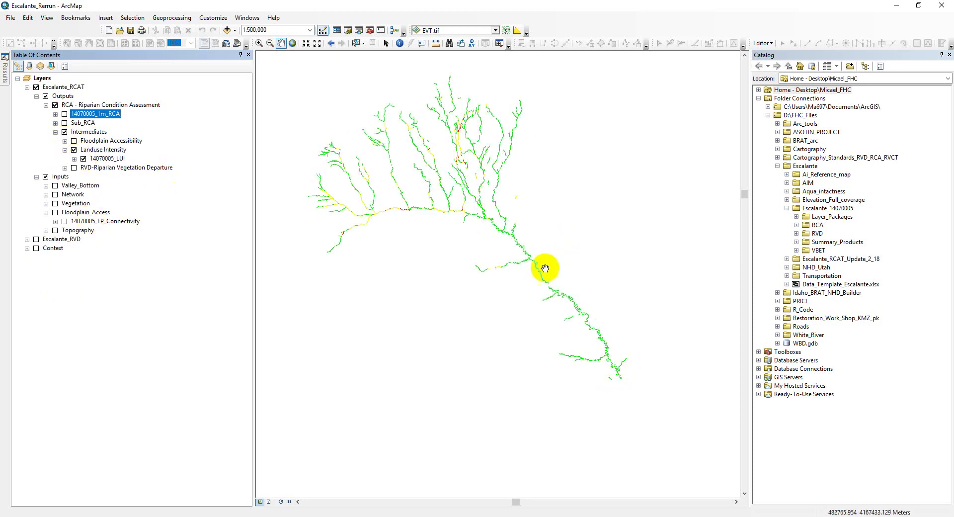
click(74, 159)
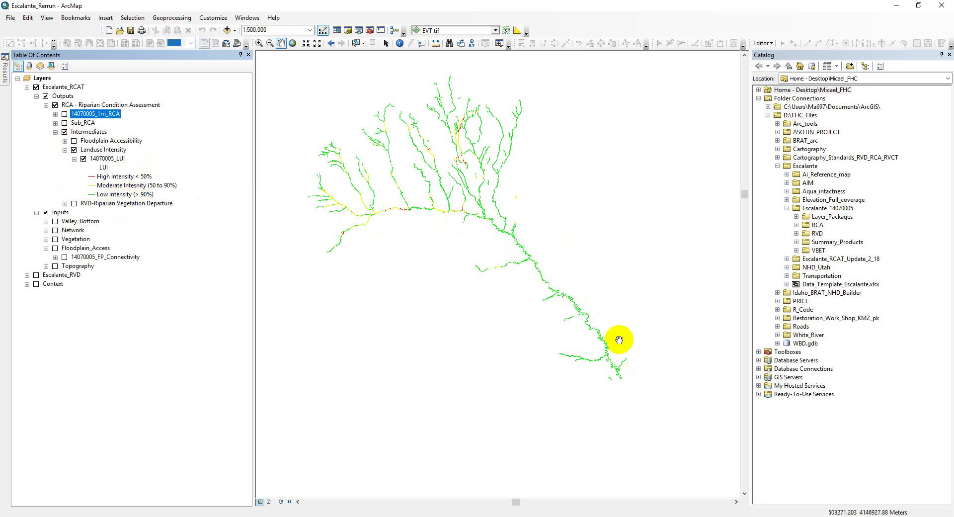
click(83, 159)
Step: Preview the 14070005_1m_RVD departure layer with its DEP_RATIO legend, then switch it off
click(65, 150)
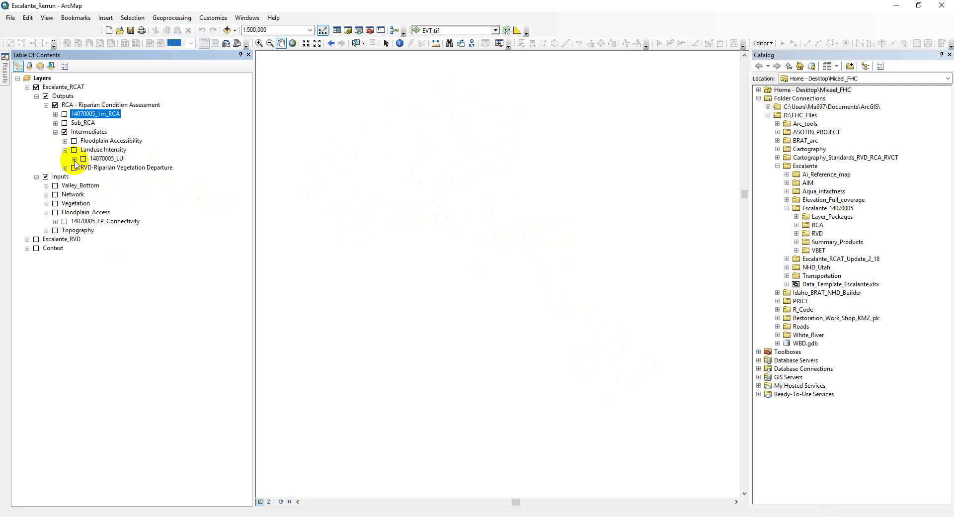
click(64, 158)
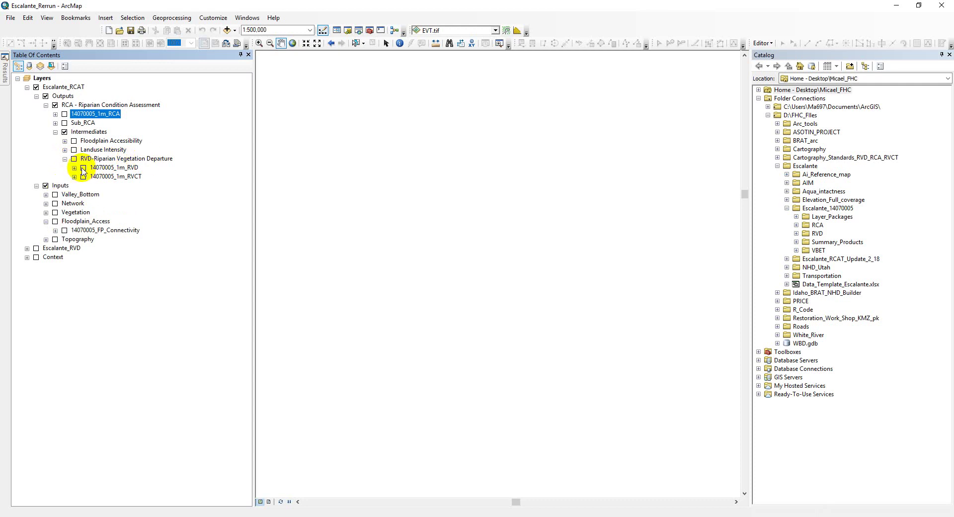
click(84, 168)
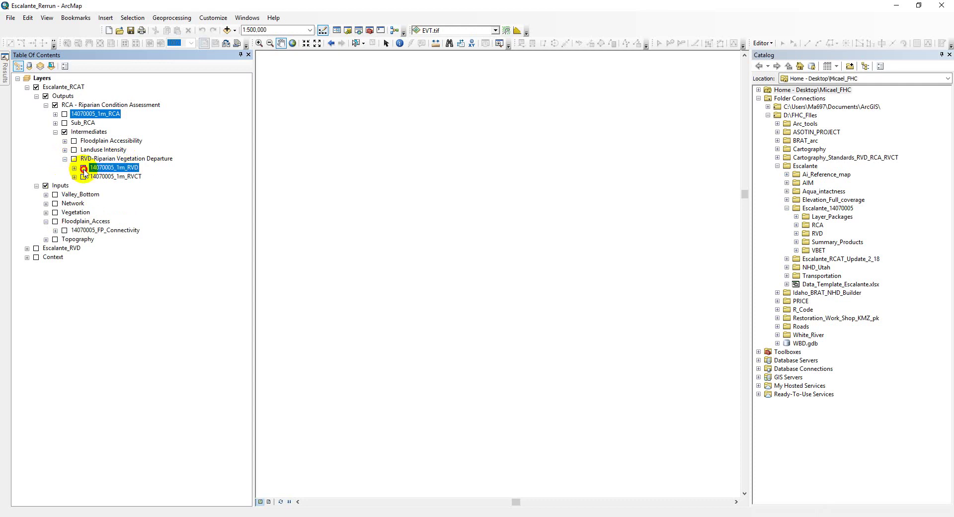
click(74, 167)
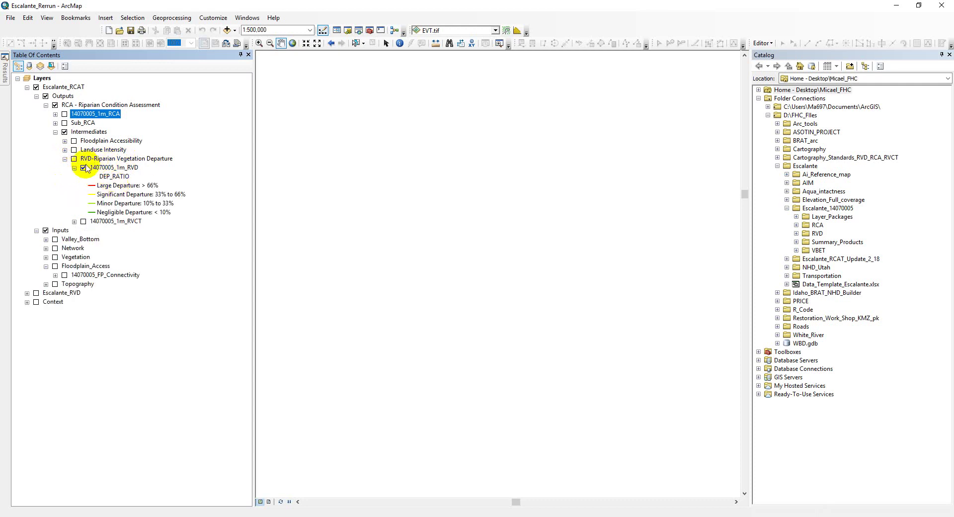
click(74, 158)
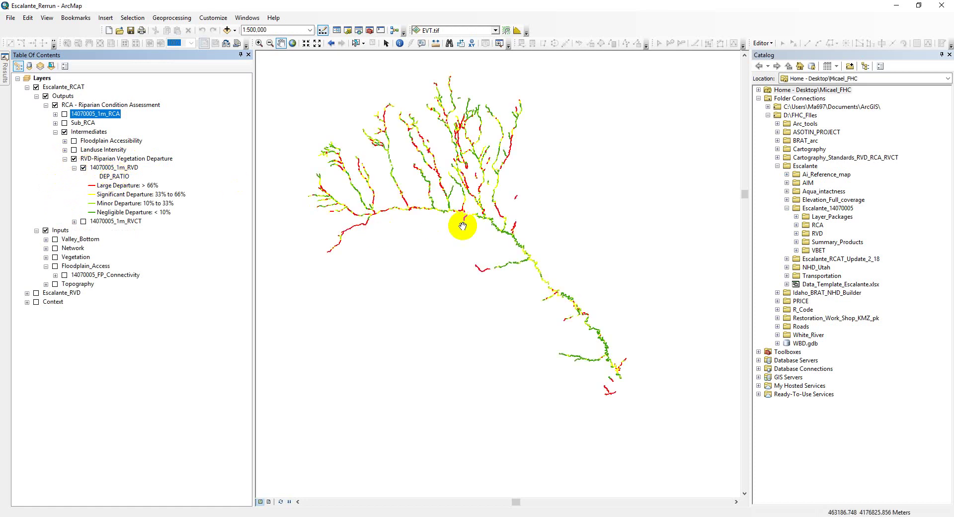
drag(462, 225, 454, 221)
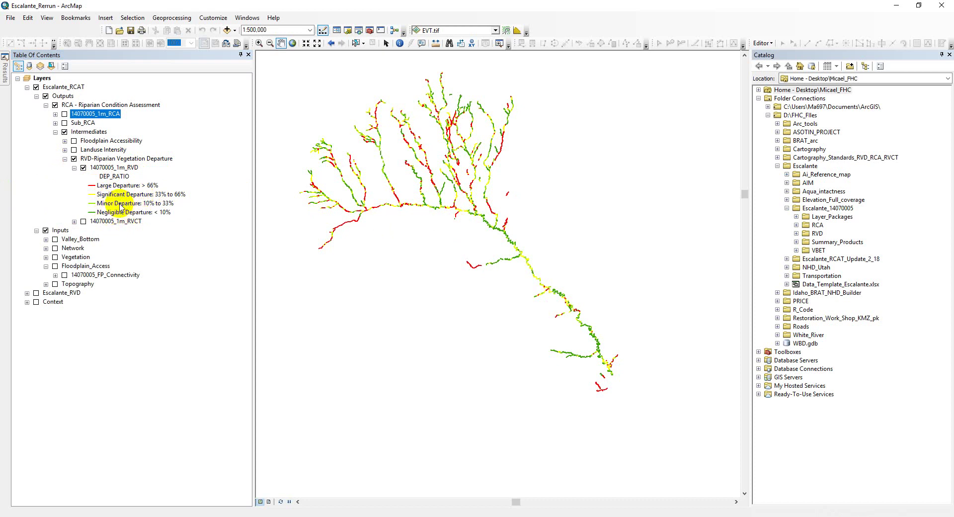
click(83, 168)
Step: Show 14070005_1m_RVCT with its conv_type class legend, panning and toggling the layer
click(74, 168)
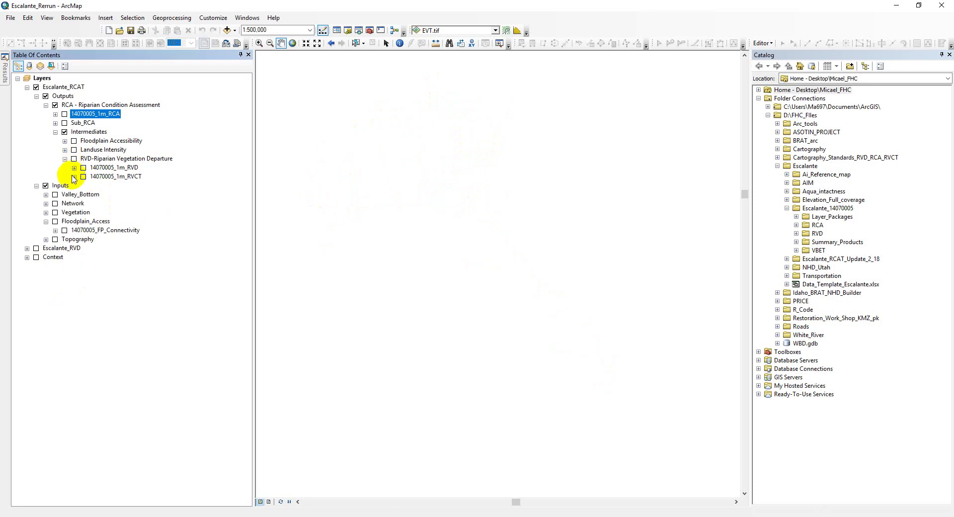
click(74, 177)
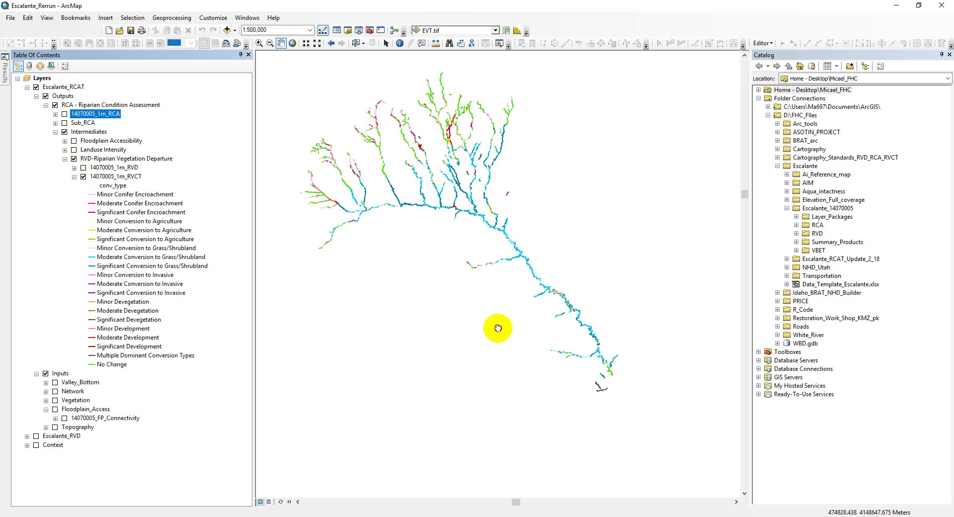
drag(498, 328, 518, 357)
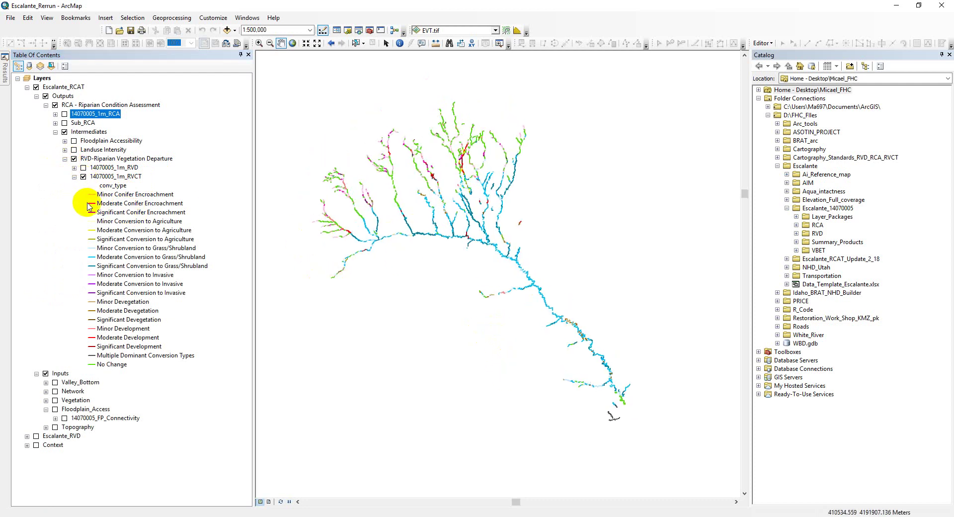
click(83, 176)
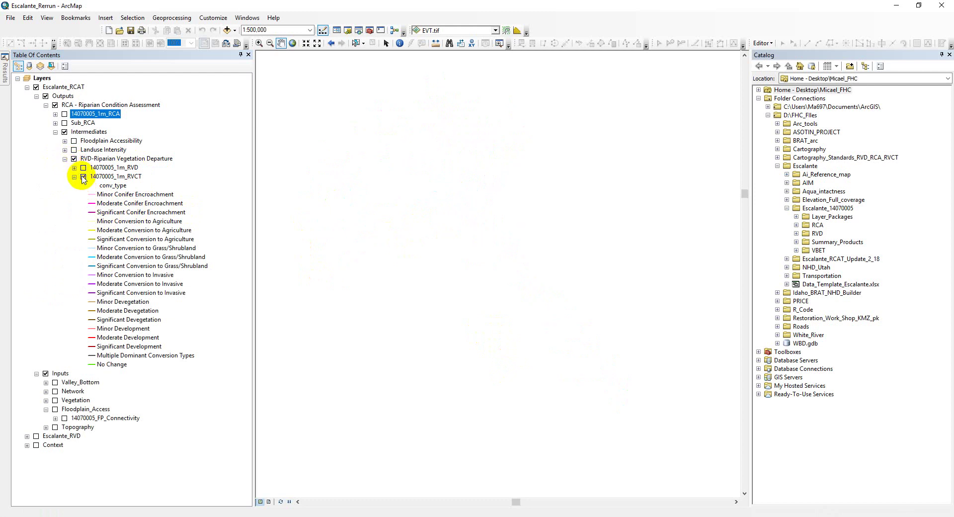
click(83, 177)
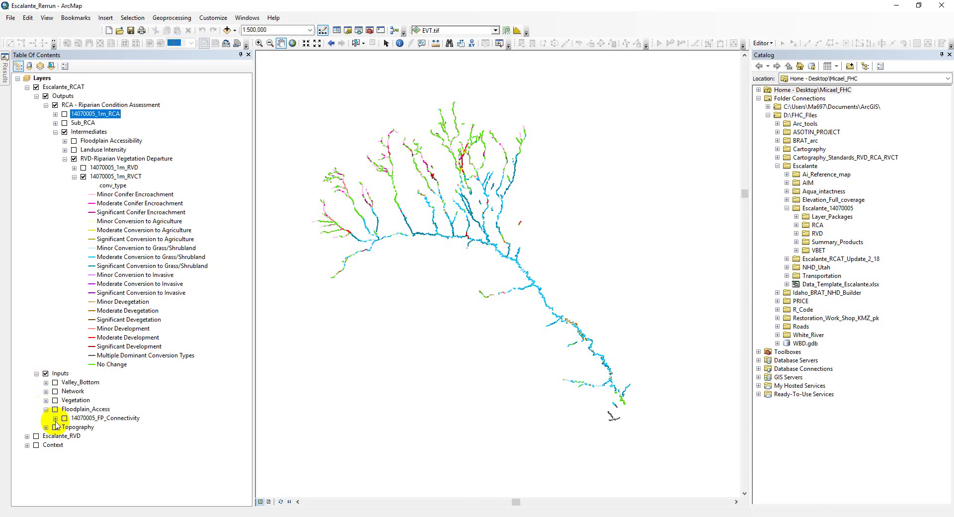
Step: Collapse Floodplain_Access and show the Escalante_DEM_10m_clip.tif elevation under the Topography group
click(46, 408)
click(46, 417)
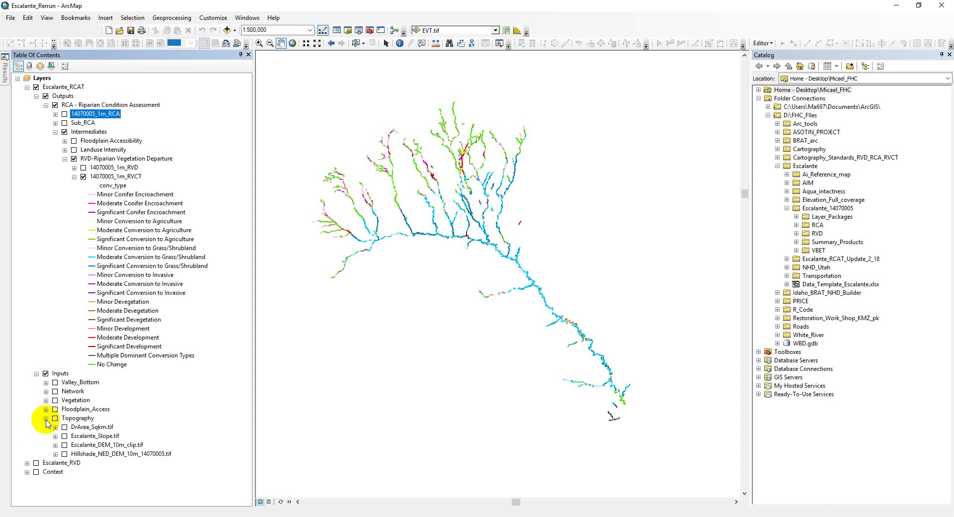
click(55, 419)
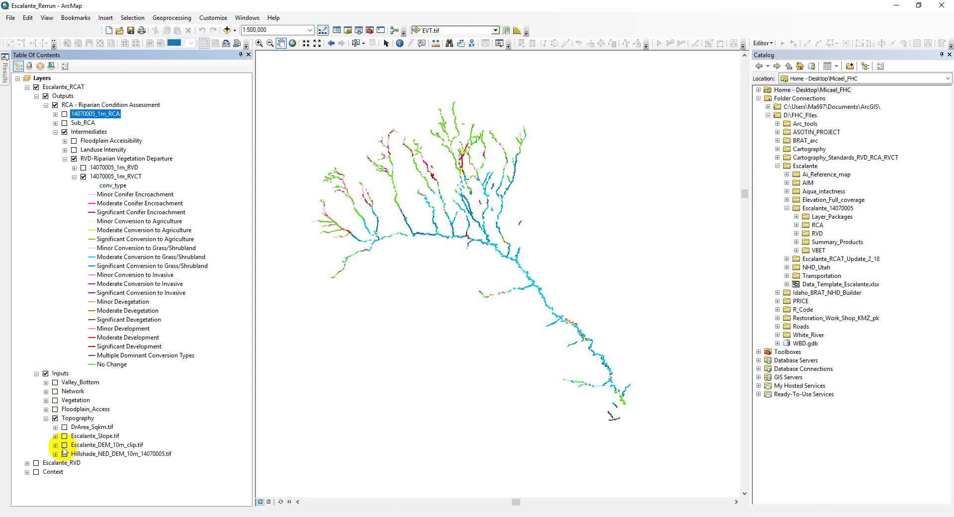
click(64, 445)
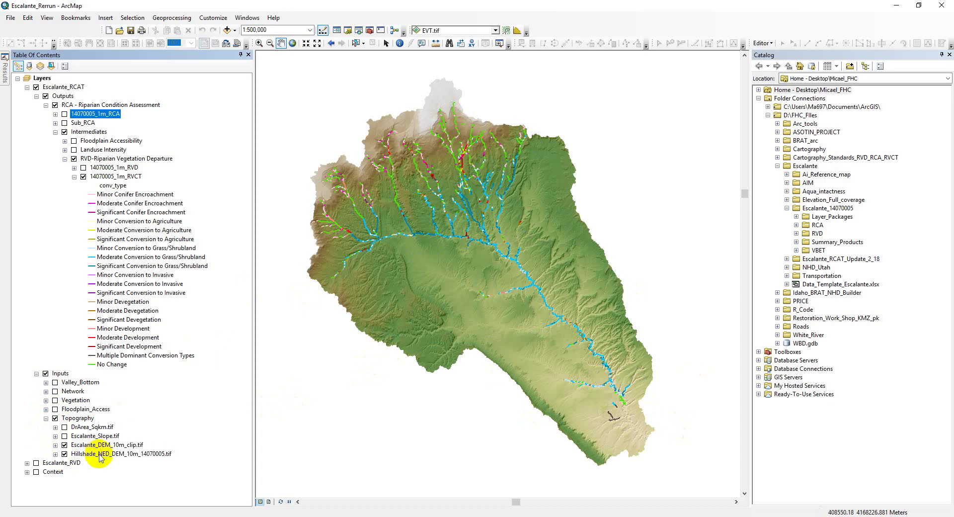
Step: Turn off the hillshade, DEM and Topography group, then switch on Floodplain_Access
click(64, 453)
click(64, 445)
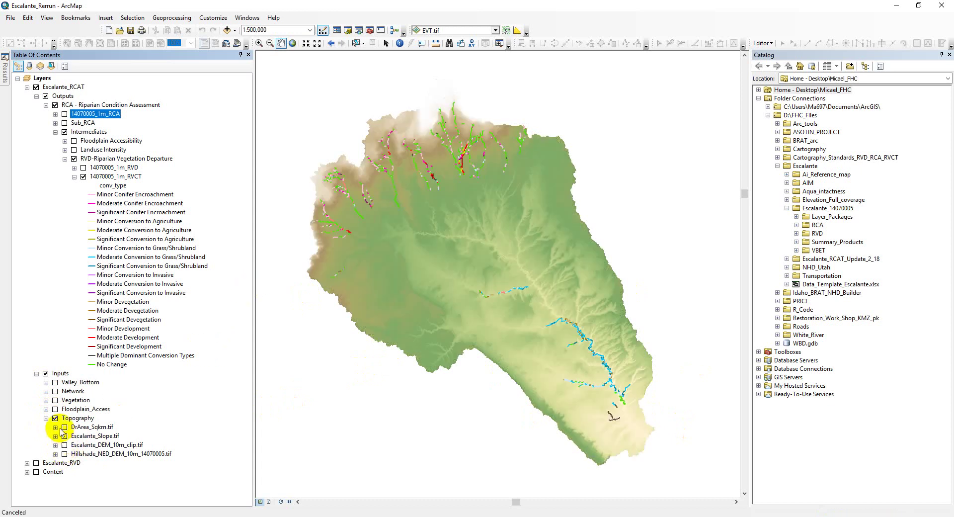
click(55, 418)
click(46, 419)
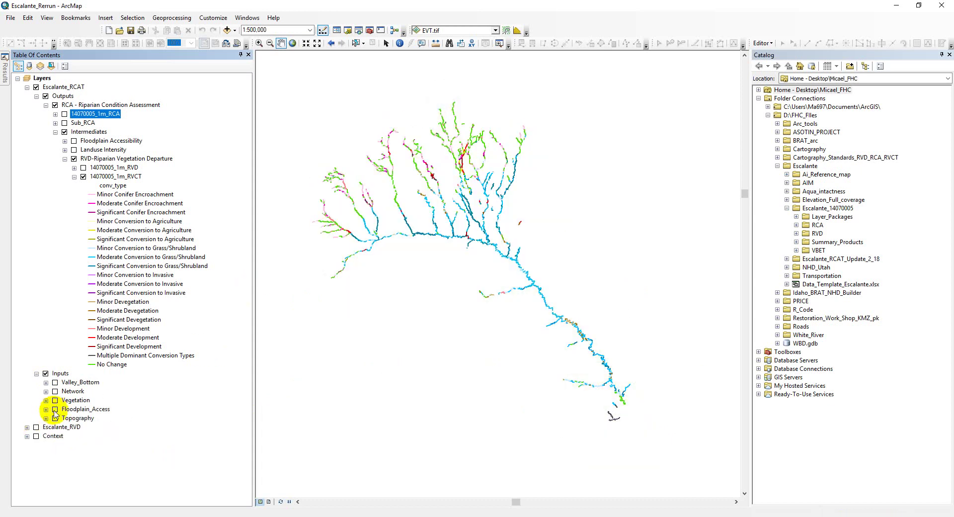
click(46, 409)
click(54, 409)
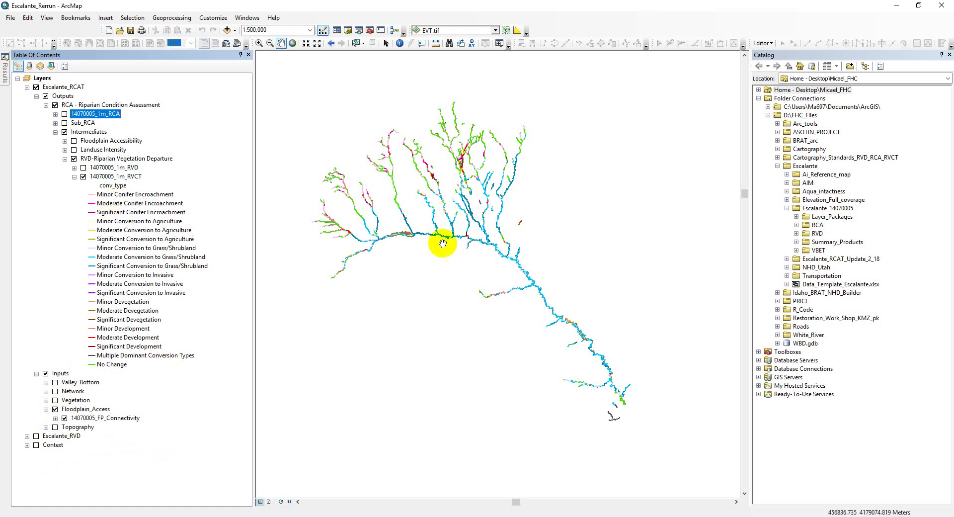
Step: Hide the 14070005_1m_RVCT streams and switch on the Floodplain Accessibility group to show FP_Access
click(83, 176)
click(65, 159)
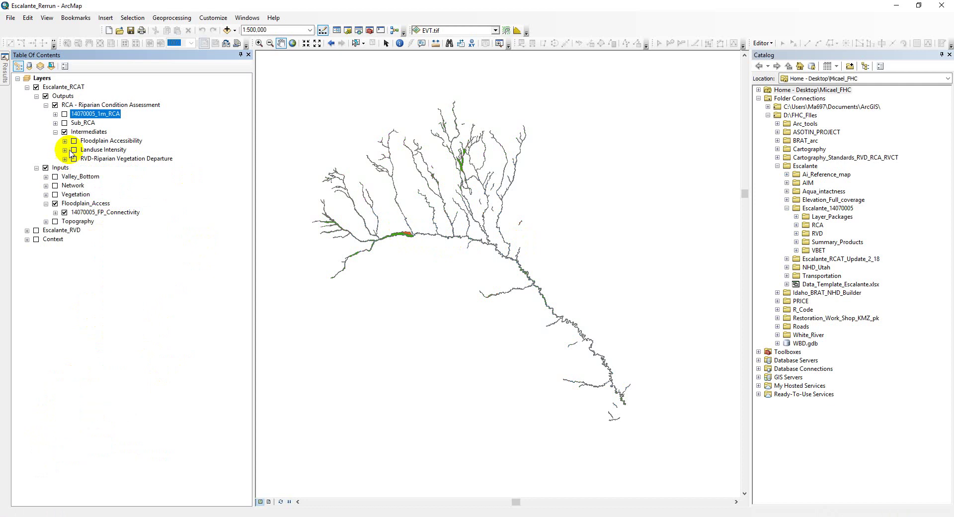
click(65, 140)
click(73, 141)
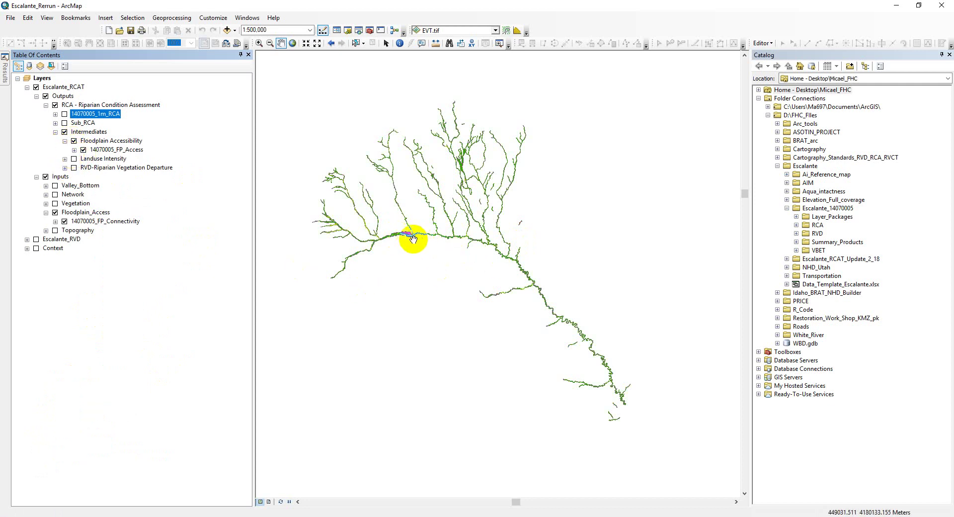
Step: Hide FP_Access, collapse Floodplain Accessibility and Intermediates, and turn off the Floodplain_Access inputs
click(82, 150)
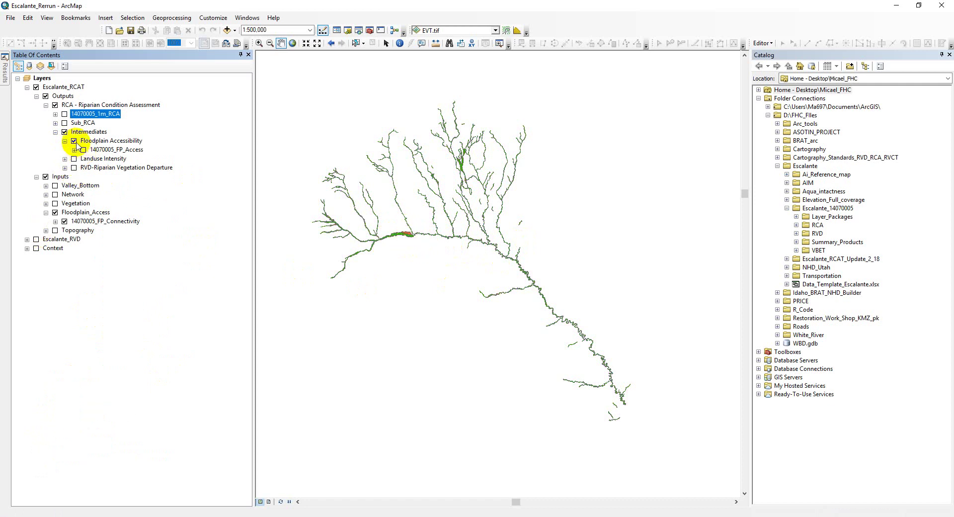
click(64, 141)
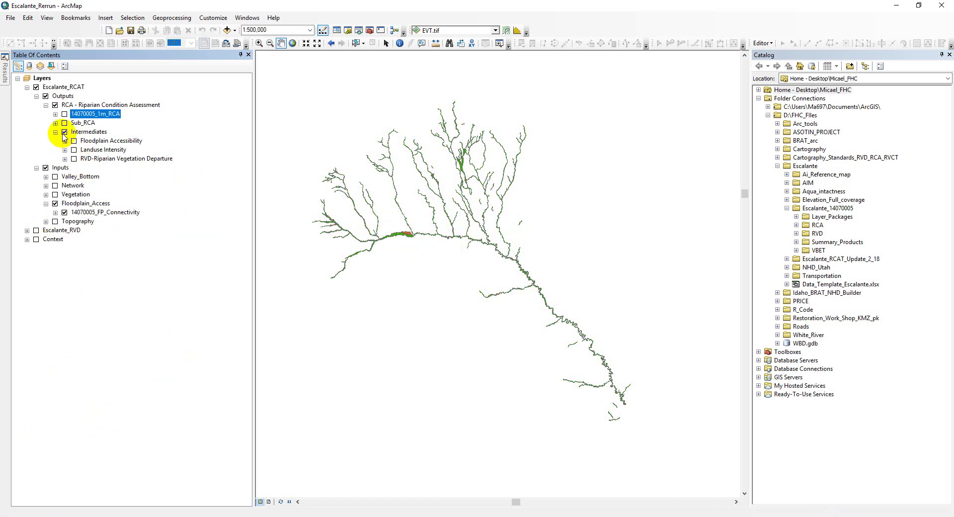
click(56, 132)
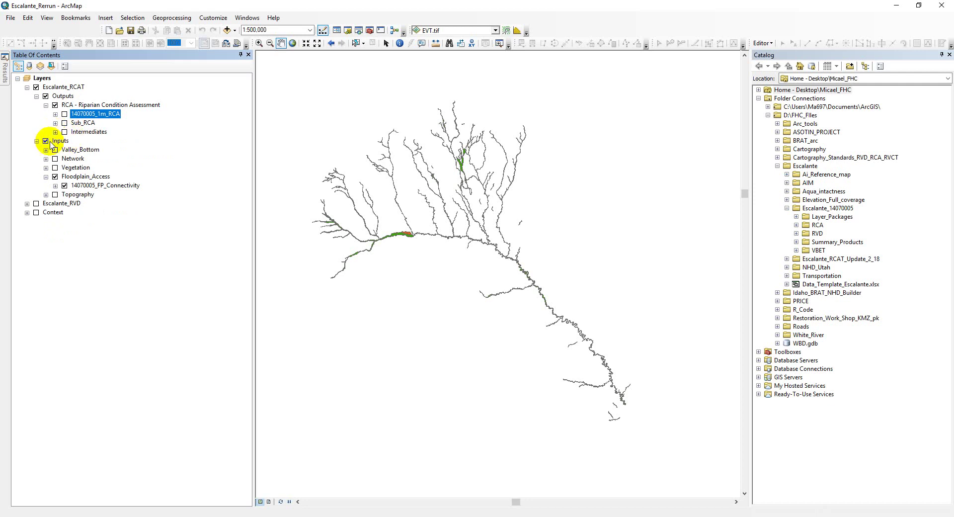
click(54, 177)
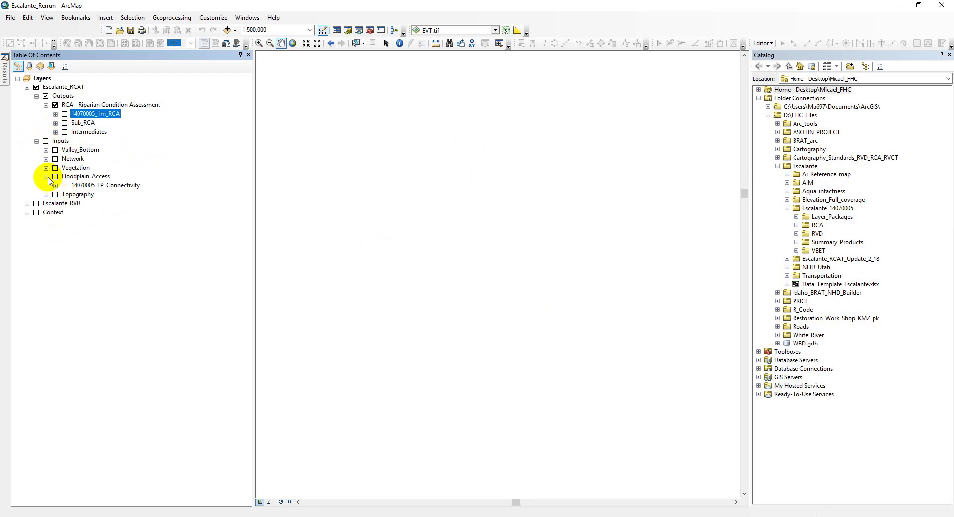
Step: Collapse the RCAT Inputs and turn off and collapse the RCA and RCAT Outputs groups
click(46, 177)
click(36, 141)
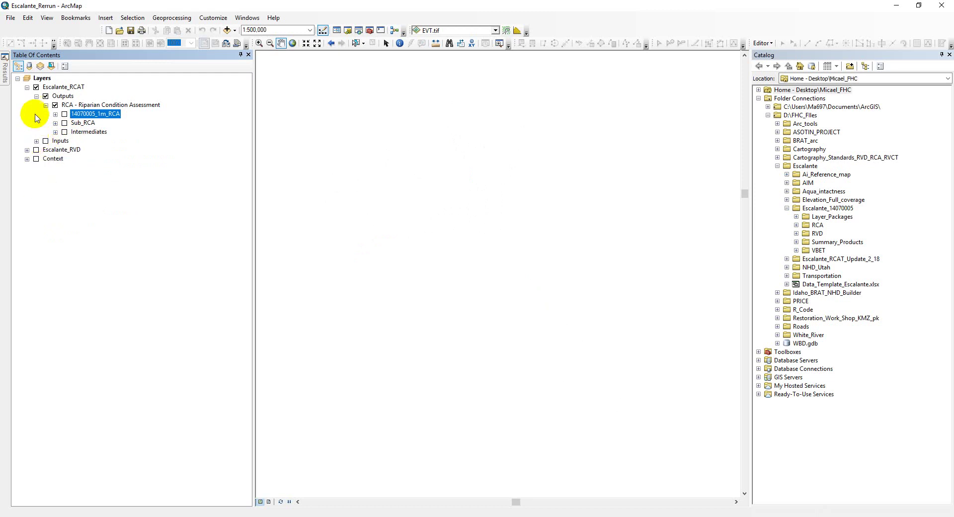
click(55, 105)
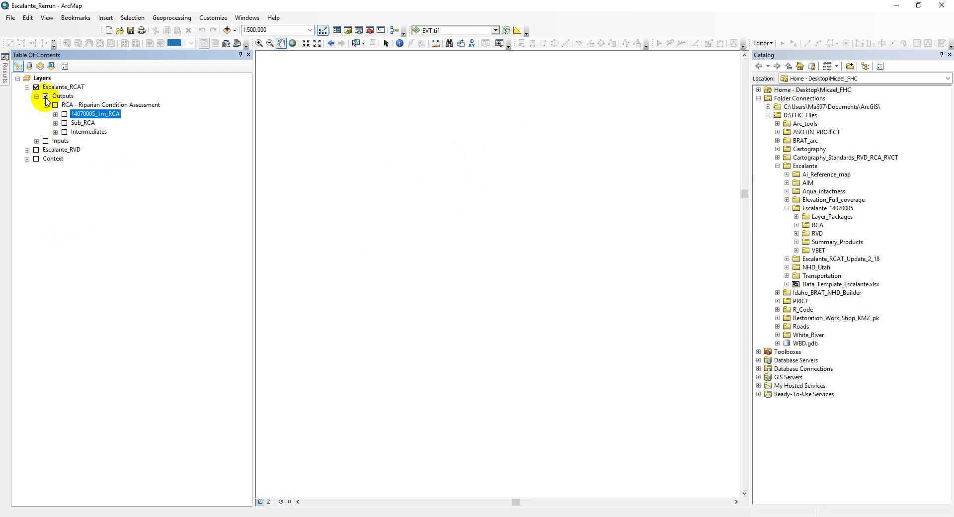
click(46, 96)
click(37, 97)
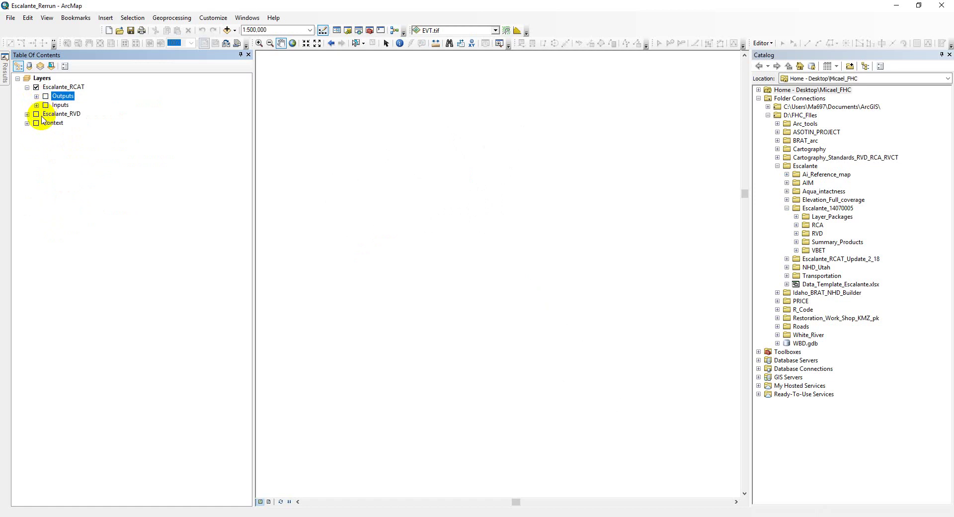
Step: Turn on Context, preview the NAIP Utah 2016 imagery, then show the wbd watershed boundaries instead
click(27, 123)
click(36, 123)
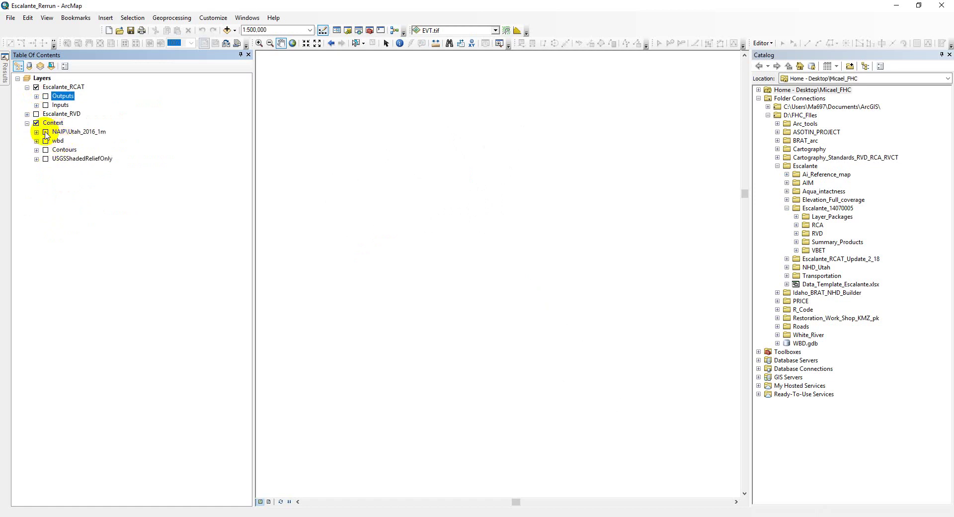
click(46, 132)
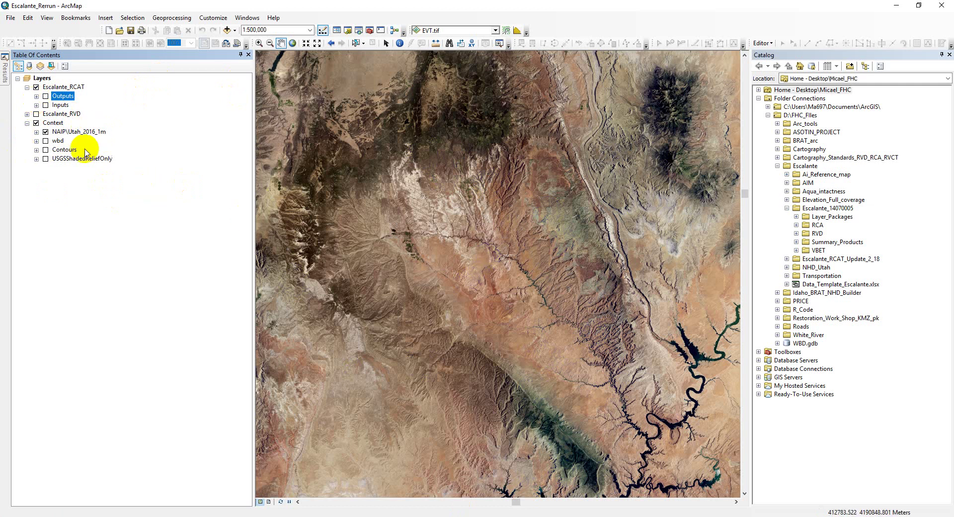
click(45, 132)
click(46, 140)
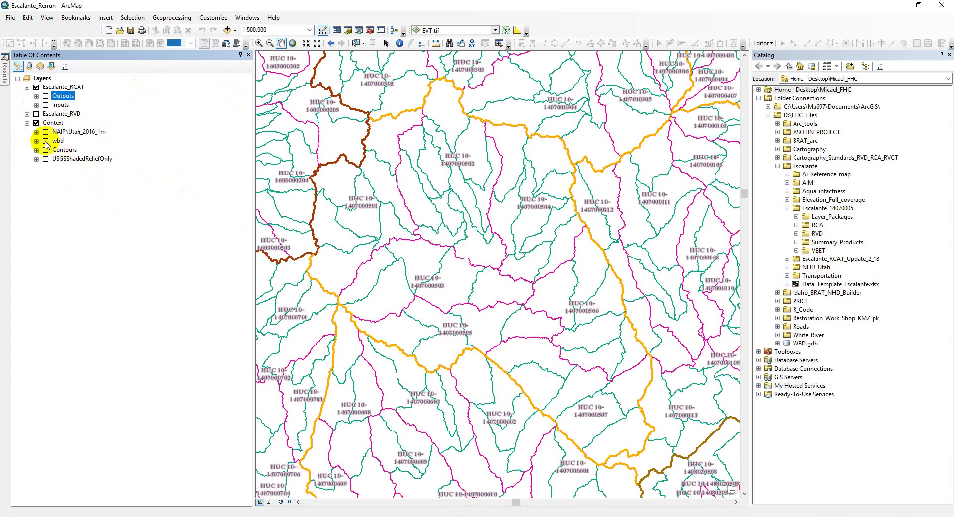
Step: Replace the wbd boundaries with the Contours layer, briefly showing USGS shaded relief, and re-enable Context
click(46, 141)
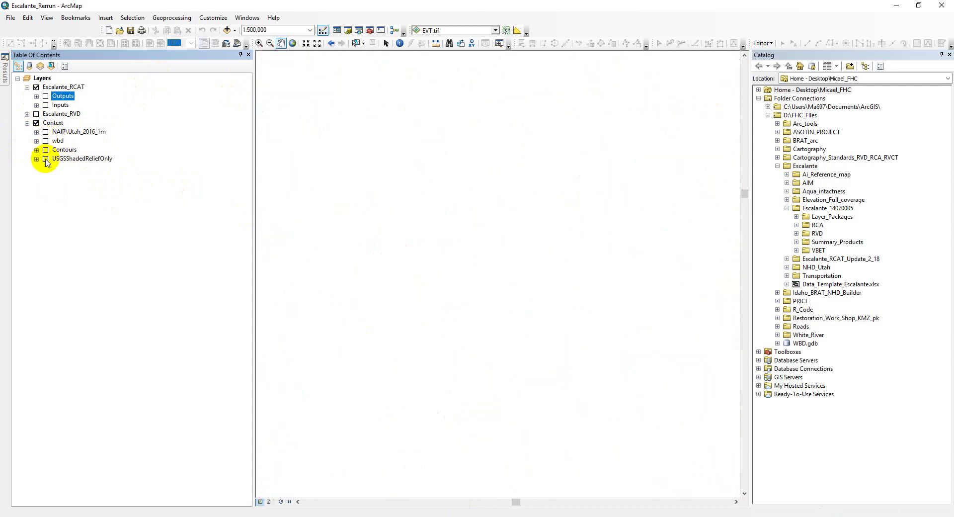
click(46, 159)
click(45, 150)
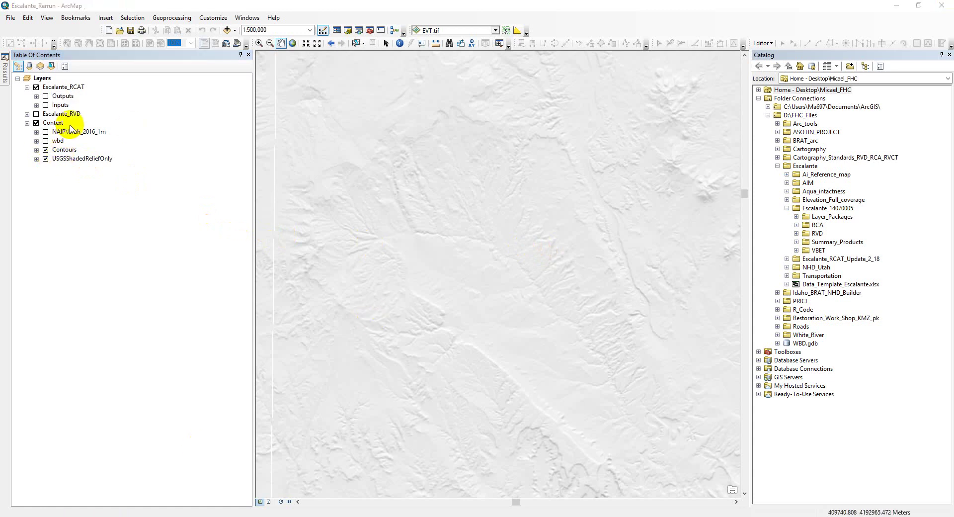
click(45, 158)
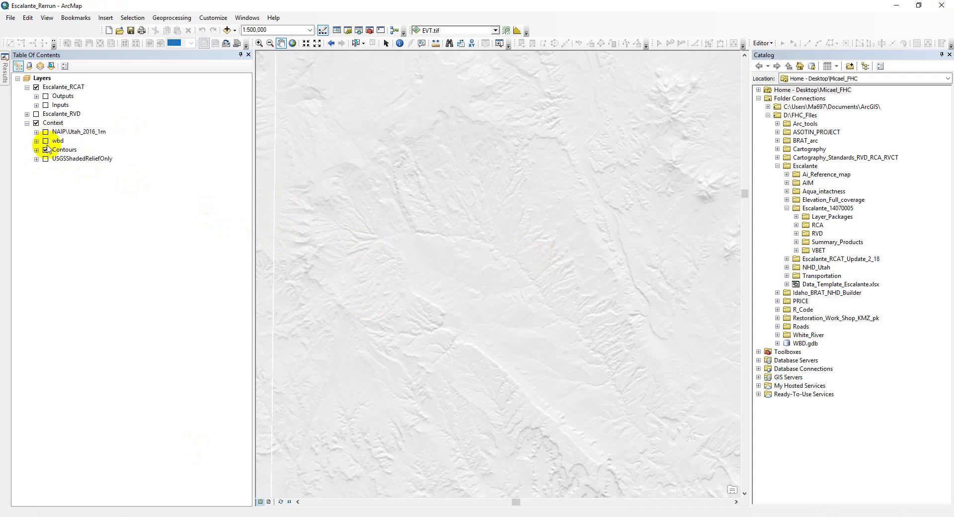
click(36, 123)
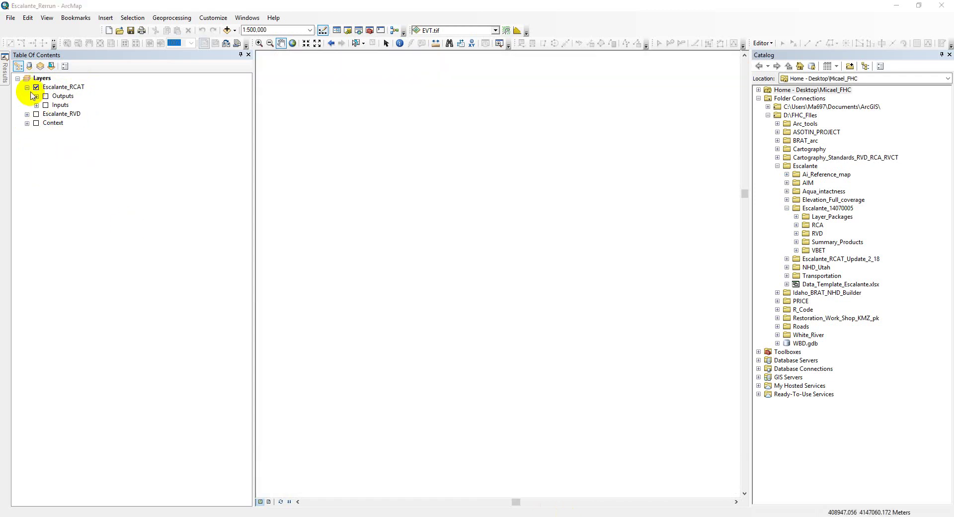
Step: Turn off and collapse Escalante_RCAT, then turn on Escalante_RVD and expand its Outputs and Inputs
click(27, 87)
click(27, 96)
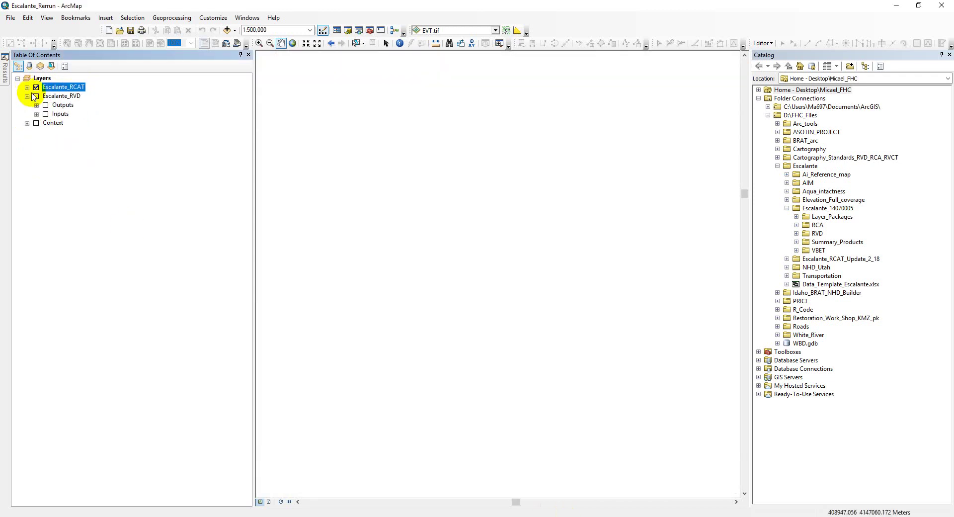
click(35, 87)
click(35, 96)
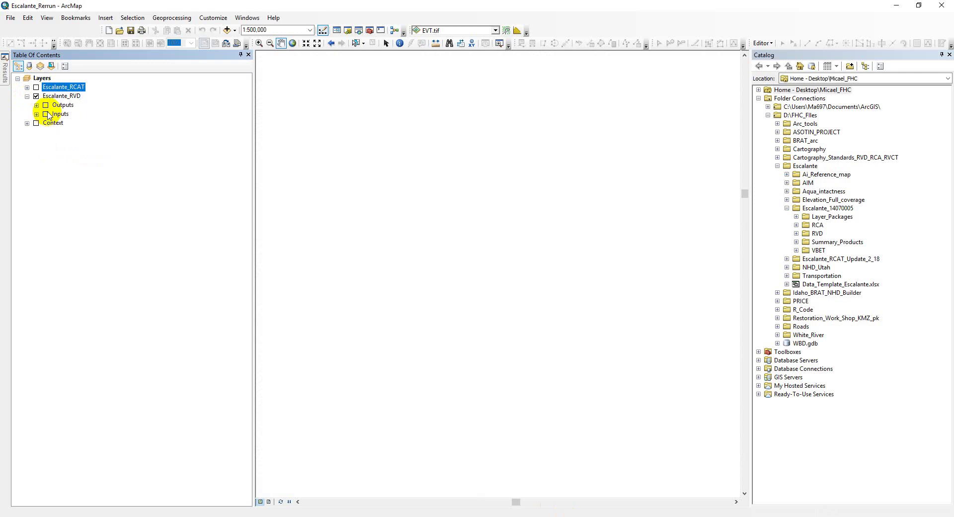
click(36, 105)
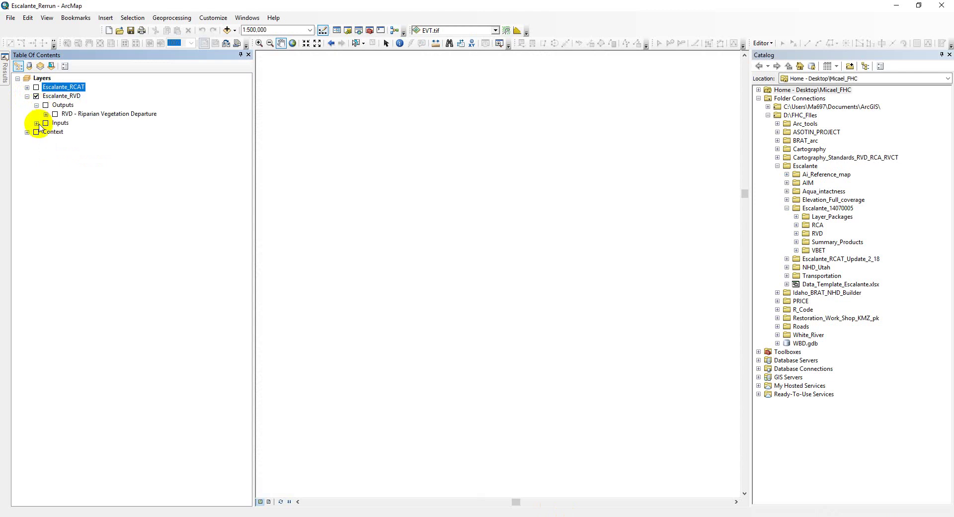
click(36, 122)
click(45, 123)
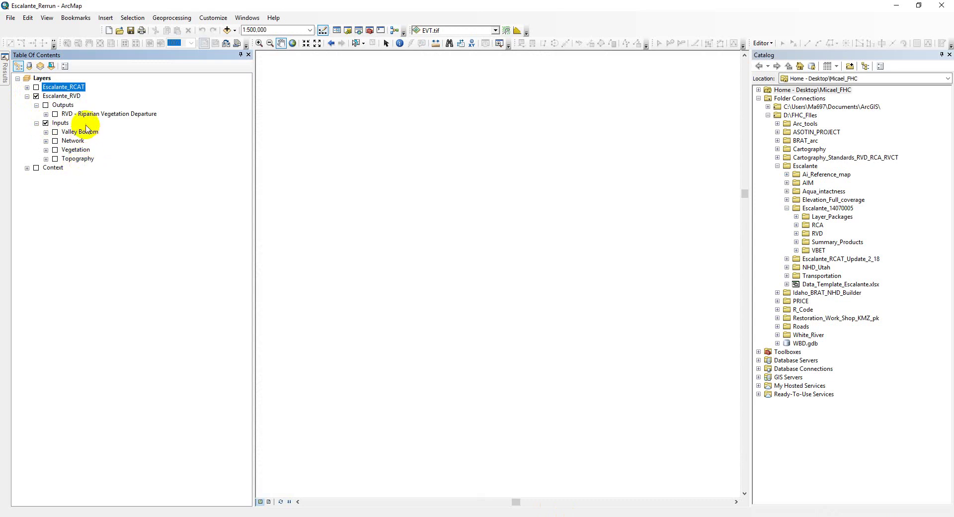
Step: Browse the RVD Topography, Vegetation, Network and Valley Bottom input groups, then collapse Inputs
click(46, 159)
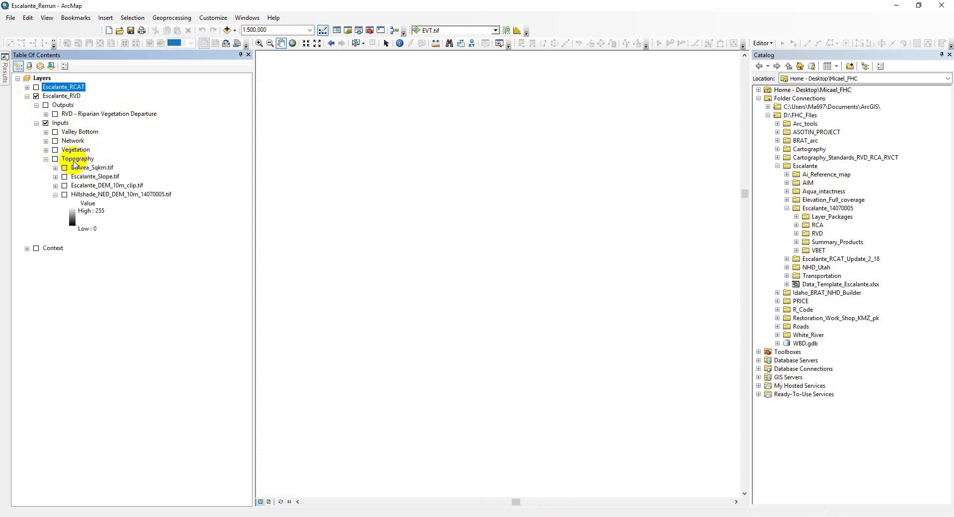
click(46, 159)
click(46, 149)
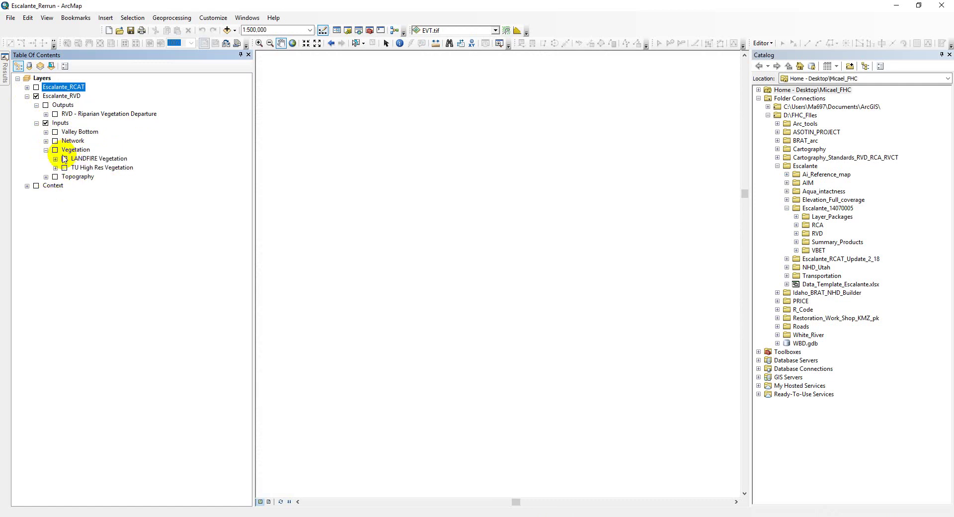
click(45, 150)
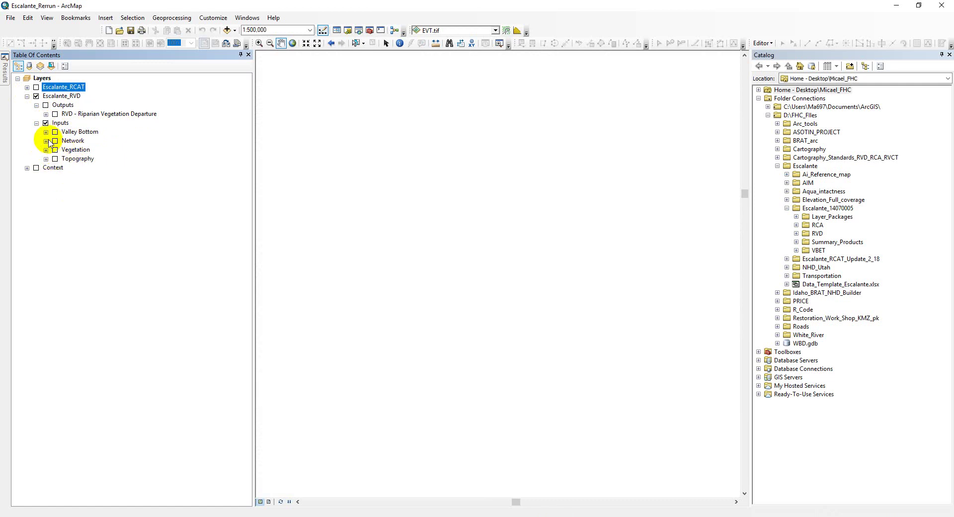
click(46, 141)
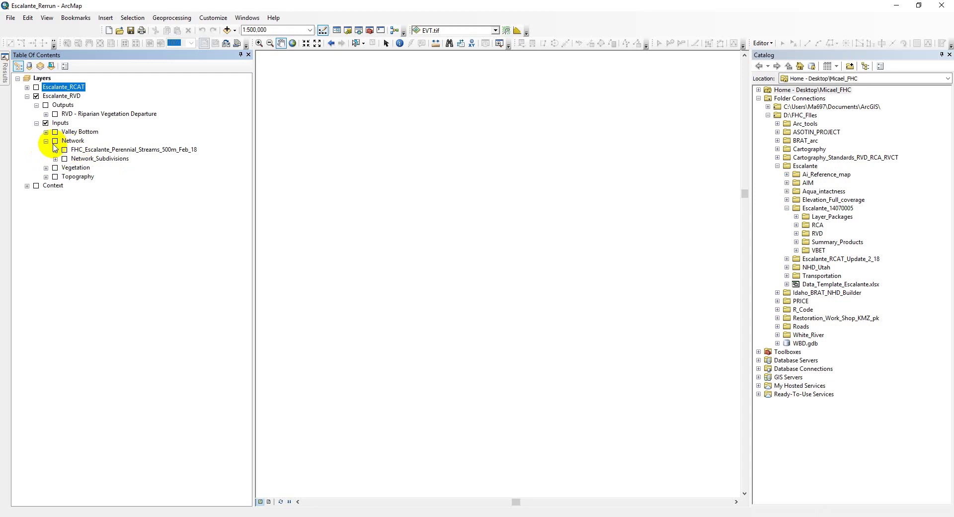
click(46, 140)
click(46, 132)
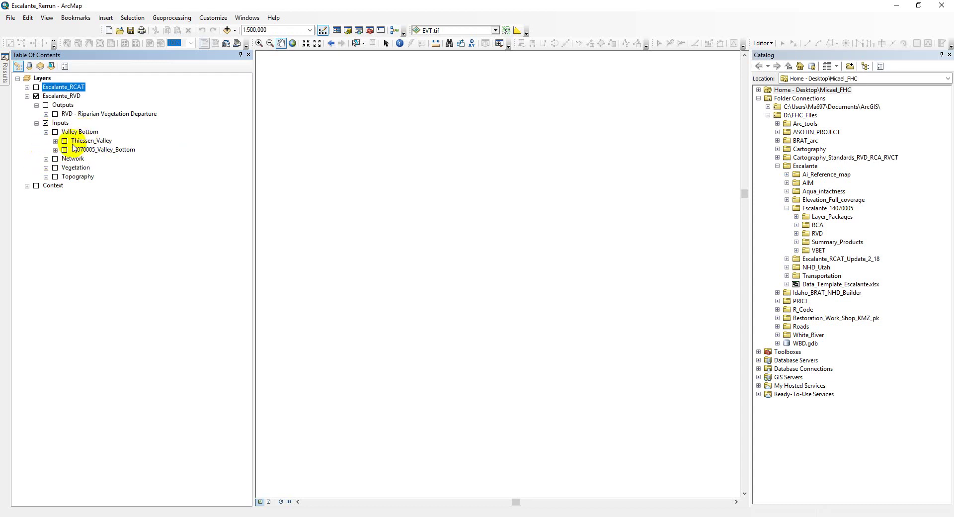
click(46, 131)
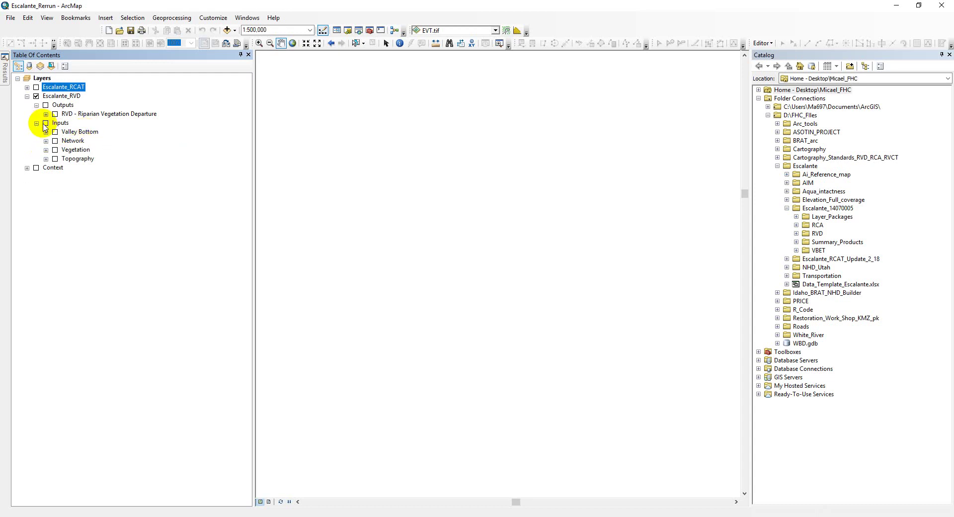
click(37, 123)
Step: Browse the Riparian Vegetation Departure outputs, then turn off and collapse Escalante_RVD
click(45, 114)
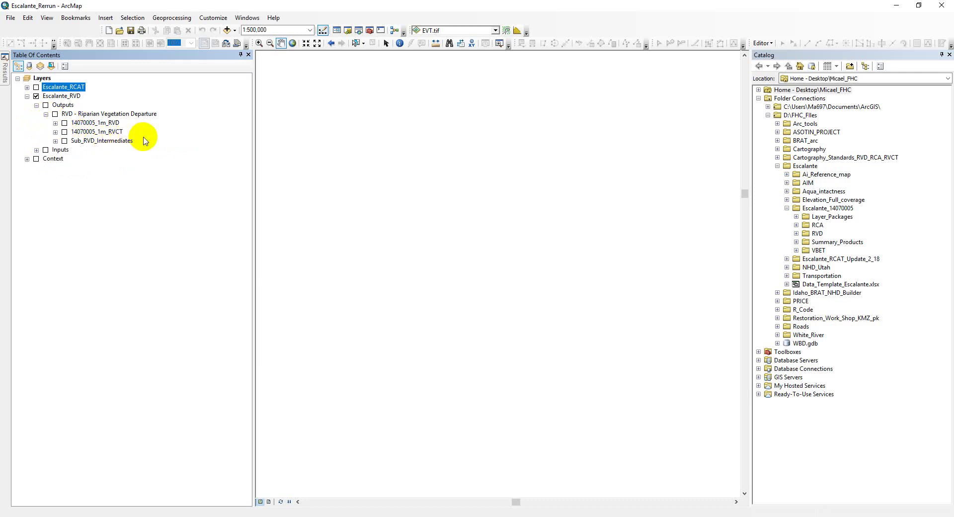
click(45, 114)
click(37, 105)
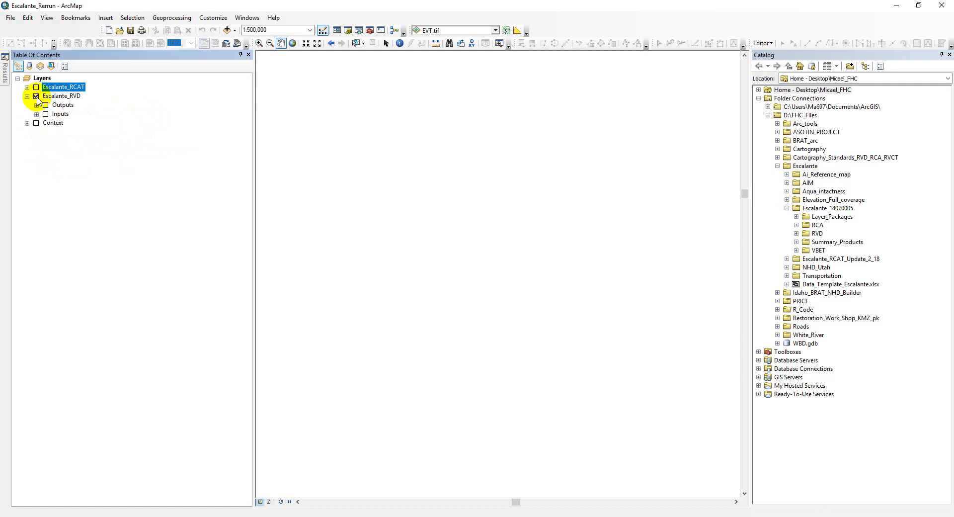
click(36, 96)
click(27, 96)
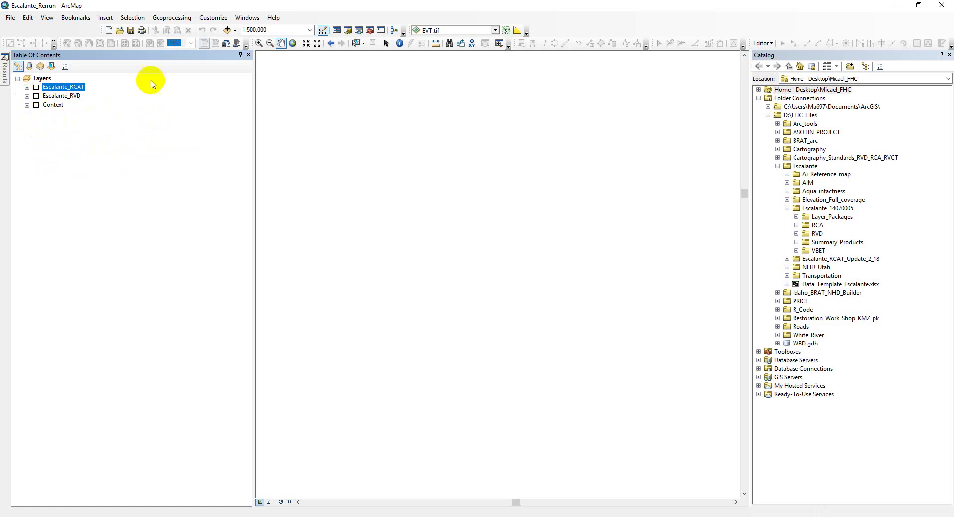